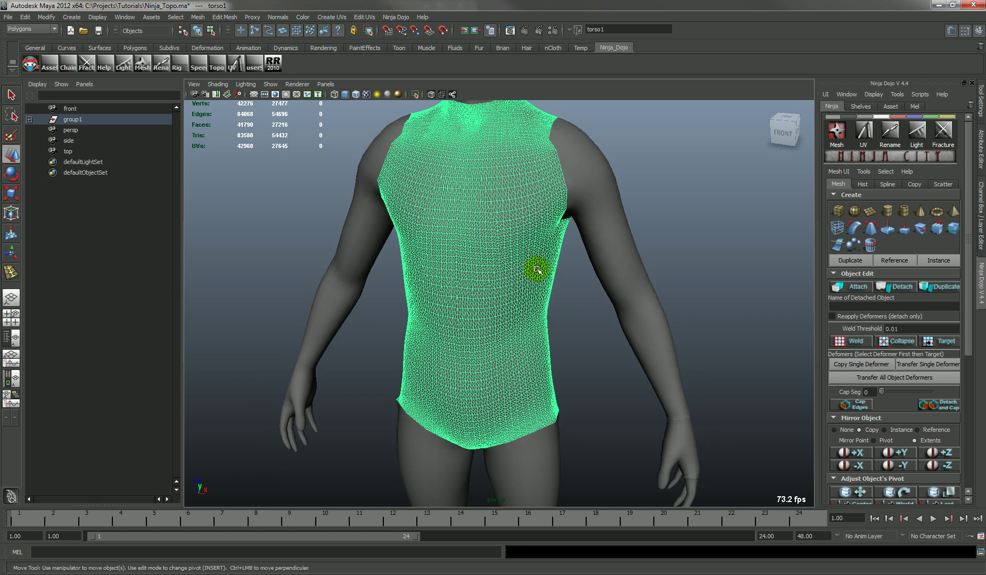
- Examine the density and edge flow of the torso mesh from several distances and angles
middle_click_drag(480, 154, 489, 288, "alt")
scroll(489, 288, "up", 6)
left_click_drag(468, 320, 528, 307, "alt")
scroll(630, 273, "down", 5)
scroll(489, 298, "up", 5)
scroll(537, 301, "down", 5)
scroll(479, 301, "up", 5)
scroll(564, 272, "down", 5)
scroll(535, 302, "up", 5)
scroll(542, 301, "down", 5)
scroll(548, 301, "up", 5)
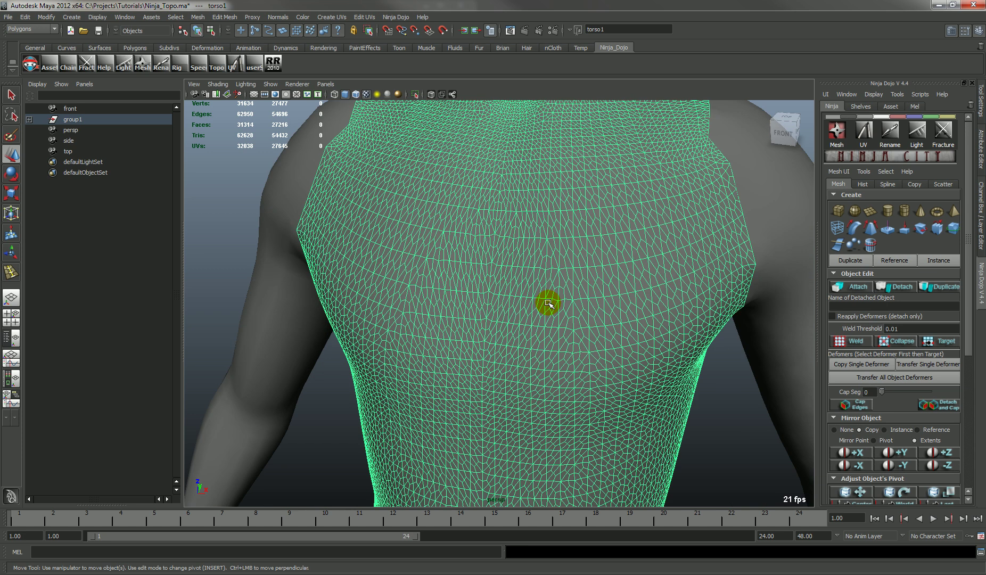
scroll(548, 301, "down", 5)
scroll(535, 297, "up", 3)
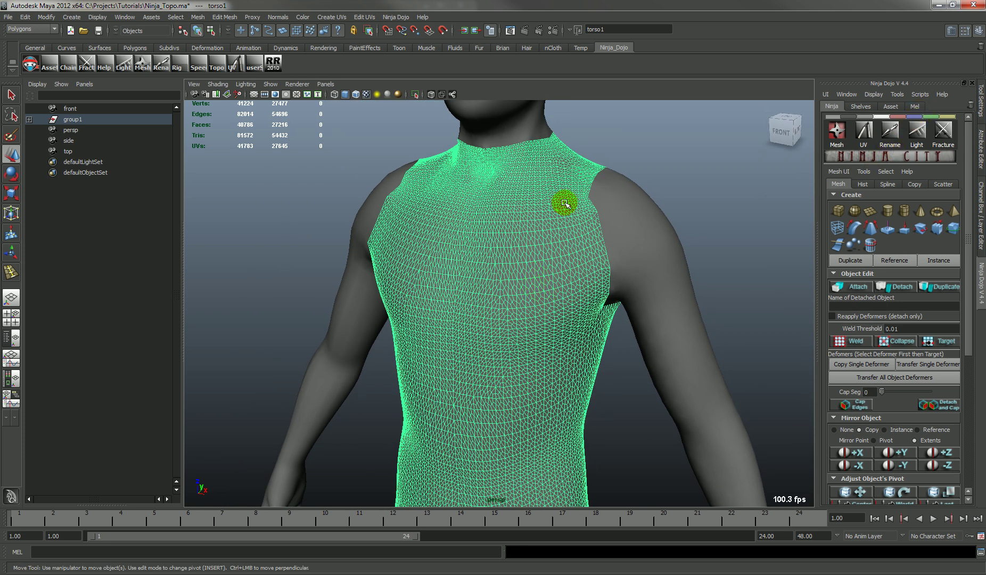
- Open the Ninja_Topo script and start interactive topo with torso1 as the target mesh
left_click(915, 107)
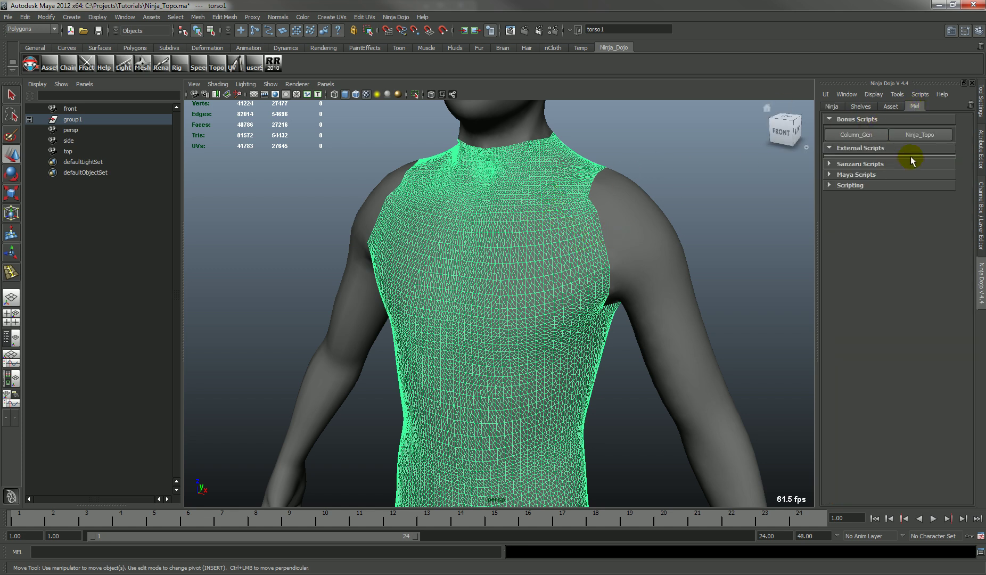
left_click(919, 135)
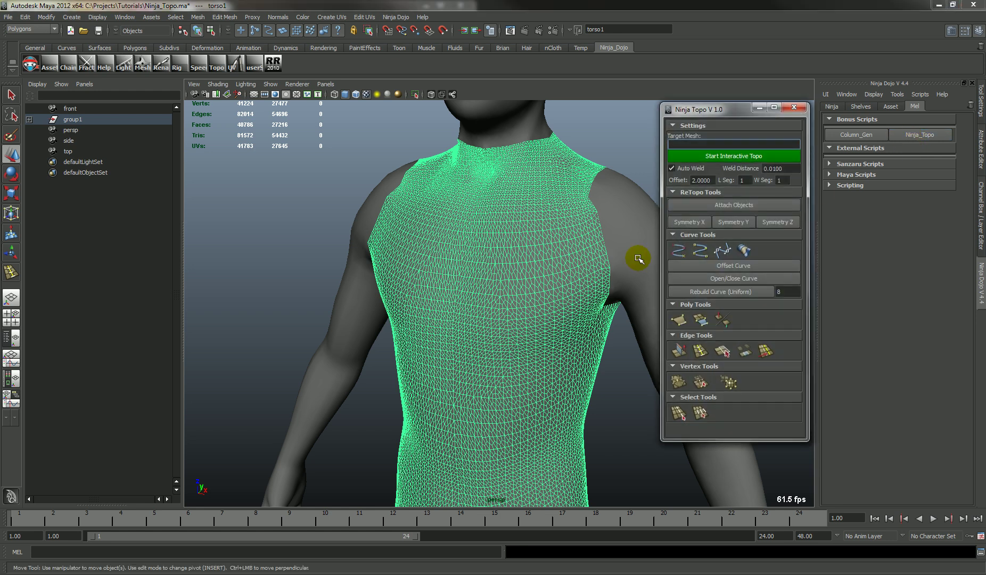
left_click(600, 141)
left_click(552, 226)
mouse_move(487, 335)
left_mouse_down("alt")
mouse_move(533, 313)
mouse_move(513, 306)
mouse_move(485, 327)
left_mouse_up("alt")
left_click_drag(509, 284, 512, 301, "alt")
middle_click_drag(512, 301, 499, 277, "alt")
left_click_drag(500, 277, 488, 285, "alt")
middle_click_drag(509, 293, 513, 345, "alt")
left_click(718, 156)
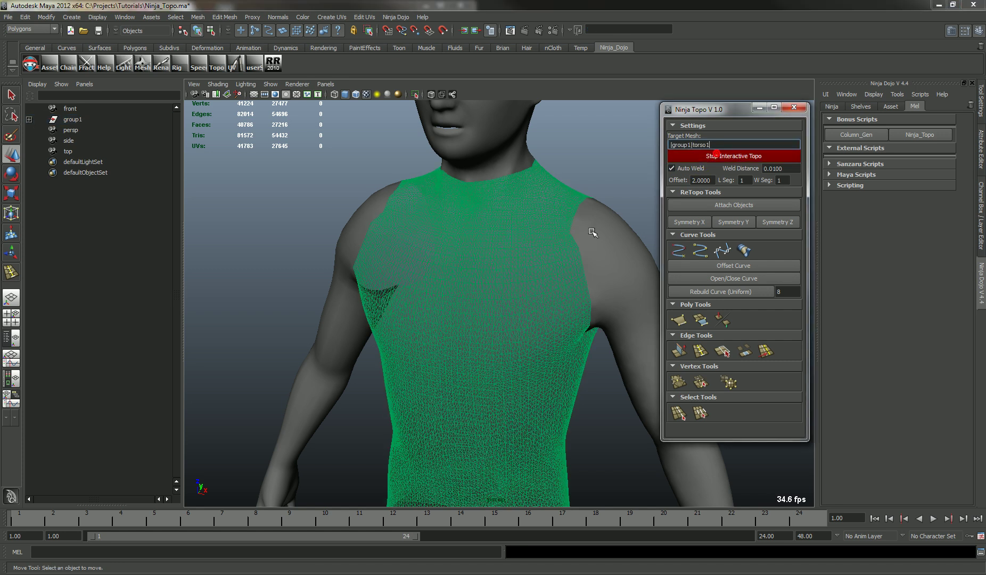
- Draw an EP curve over the torso surface from the middle of the chest out to the shoulder edge
mouse_move(521, 272)
left_mouse_down("alt")
mouse_move(508, 281)
mouse_move(500, 260)
mouse_move(511, 280)
mouse_move(539, 281)
mouse_move(531, 280)
left_mouse_up("alt")
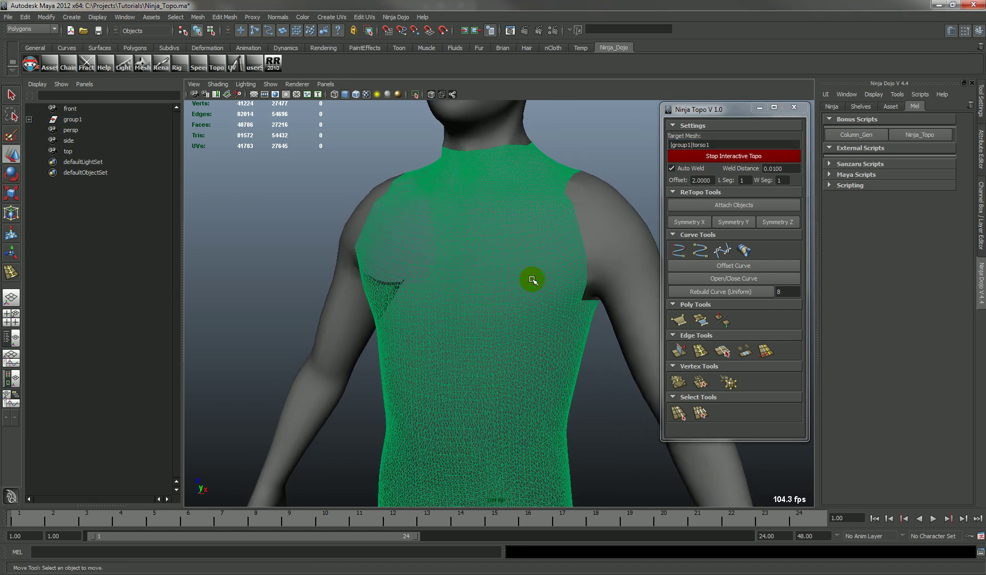
left_click_drag(501, 249, 500, 289, "alt")
left_click(678, 249)
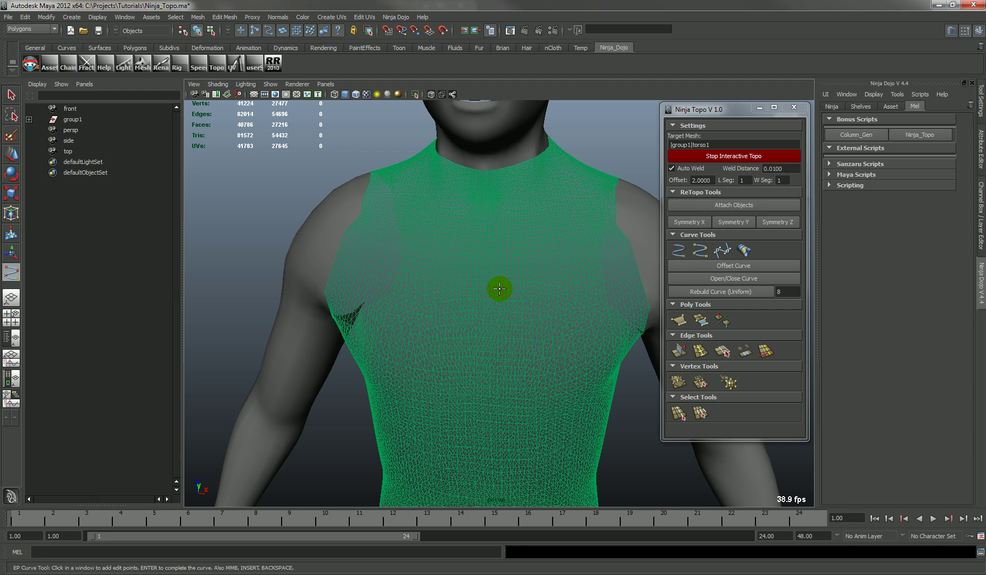
left_click(483, 267)
left_click(585, 257)
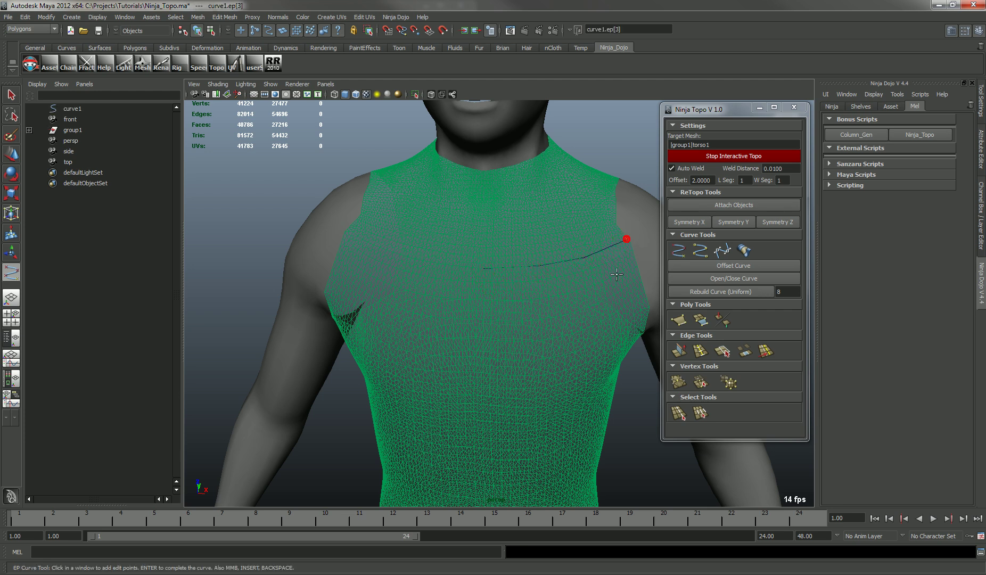
key("w")
left_click_drag(576, 291, 596, 291, "alt")
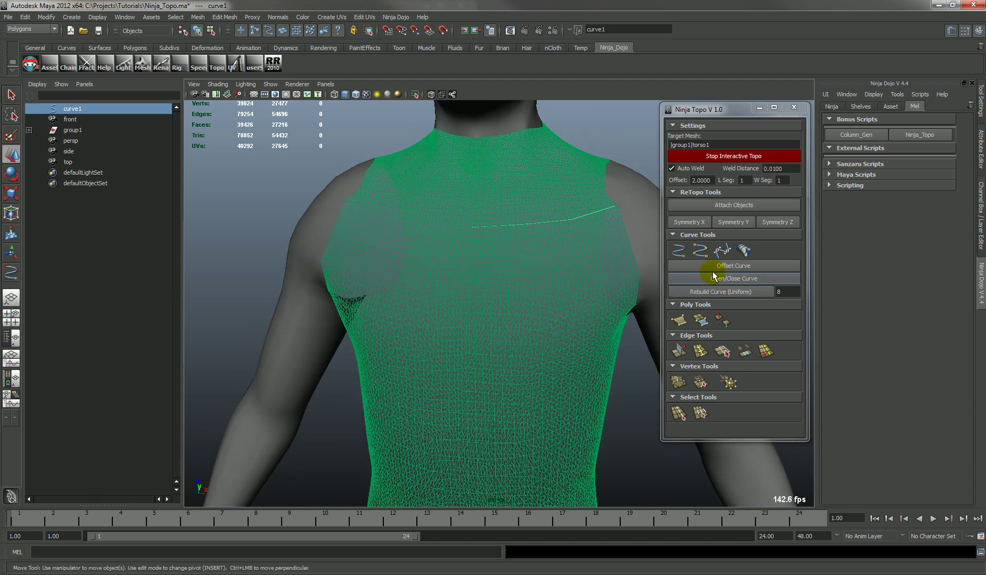
left_click(715, 268)
left_click_drag(518, 275, 500, 320, "alt")
scroll(487, 283, "up", 4)
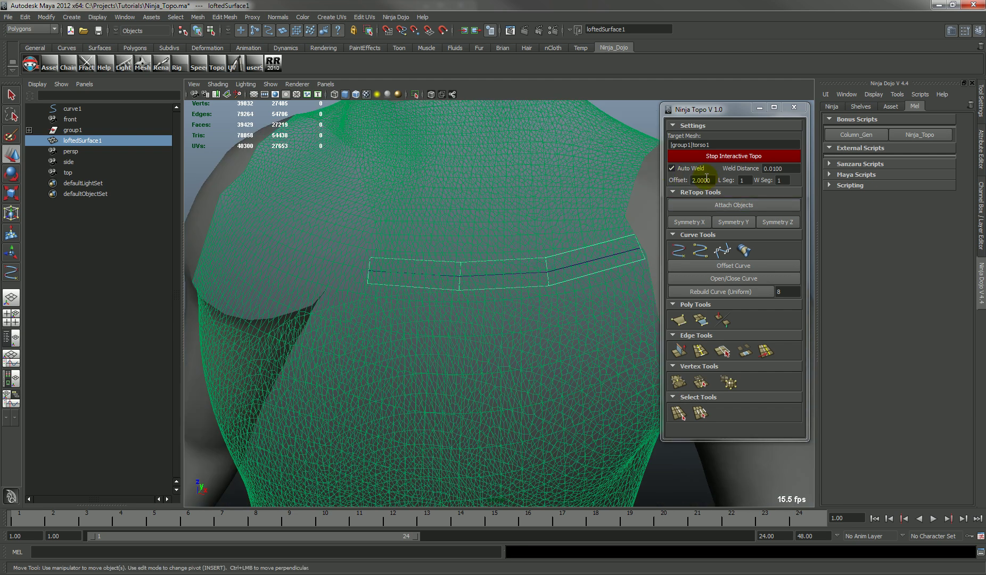
key("ctrl+z")
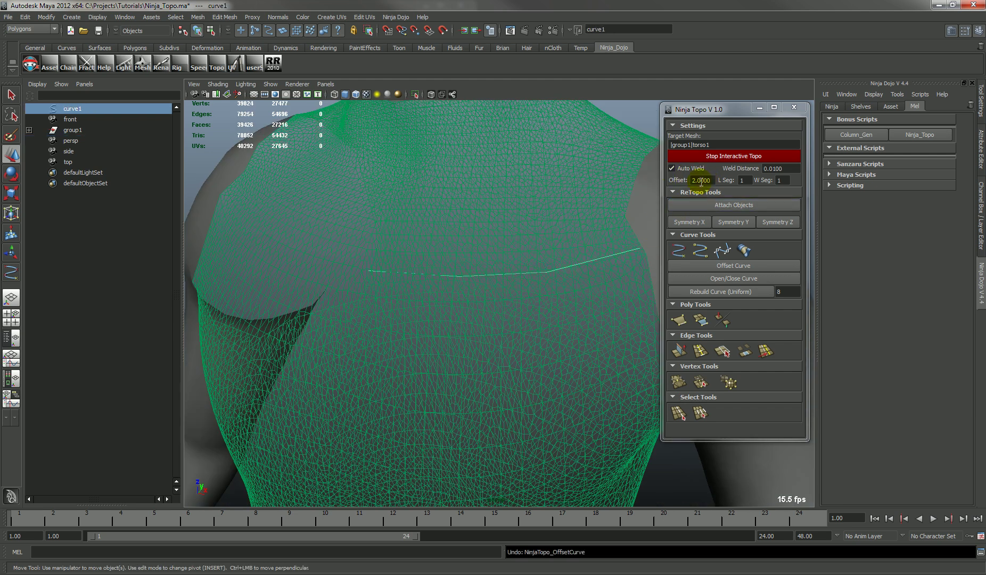
- Set the offset to 4 and offset the chest curve into a polygon strip
double_click(700, 180)
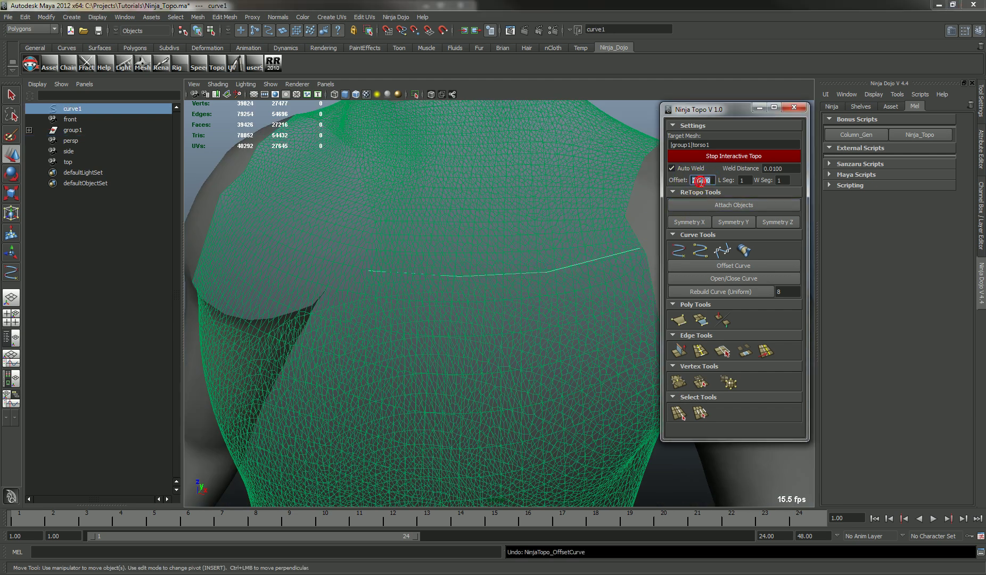
left_click(729, 268)
left_click_drag(561, 309, 539, 330, "alt")
right_click_drag(575, 287, 520, 306, "alt")
left_click_drag(560, 289, 540, 299, "alt")
middle_click_drag(493, 250, 508, 298, "alt")
right_click_drag(507, 298, 525, 319, "alt")
mouse_move(526, 319)
left_mouse_down("alt")
mouse_move(553, 302)
mouse_move(517, 303)
left_mouse_up("alt")
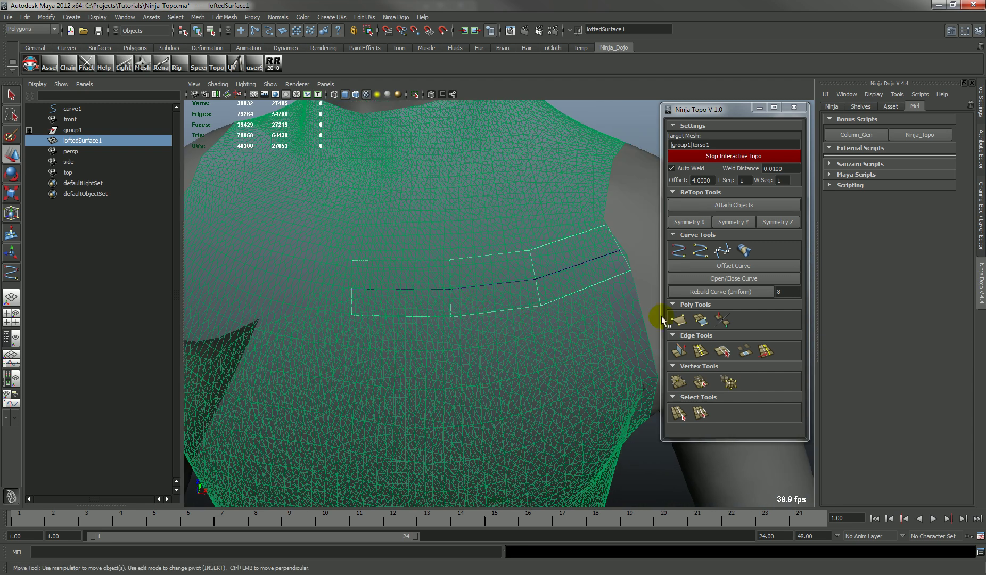
- Reverse the normals of the chest strip's faces and return to object selection
left_click(723, 321)
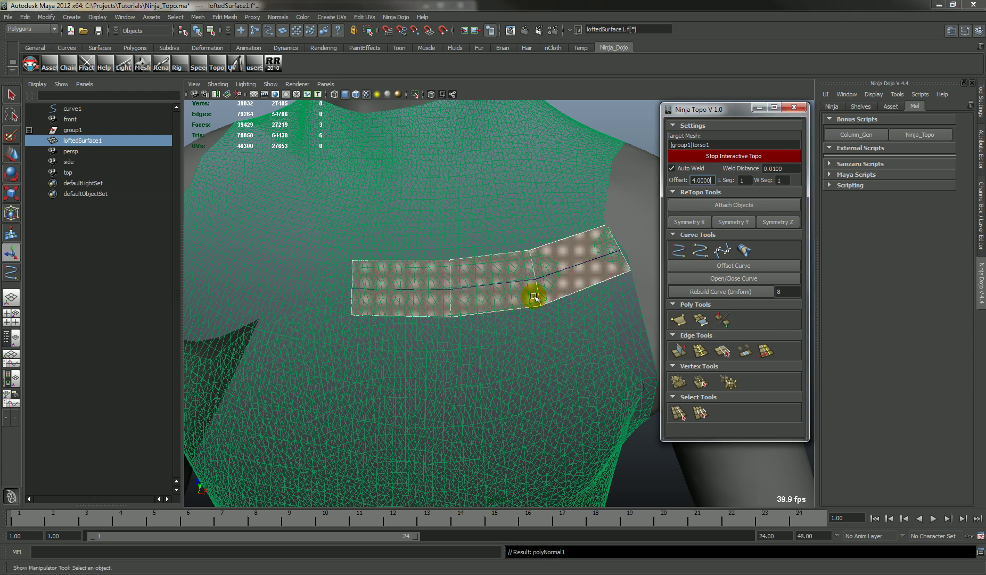
right_click_drag(535, 285, 605, 270)
left_click_drag(570, 317, 580, 294, "alt")
right_click_drag(564, 306, 578, 301, "alt")
middle_click_drag(578, 301, 571, 290, "alt")
right_click_drag(571, 290, 522, 293, "alt")
left_click_drag(522, 293, 532, 293, "alt")
middle_click_drag(533, 293, 487, 312, "alt")
right_click_drag(487, 313, 493, 303, "alt")
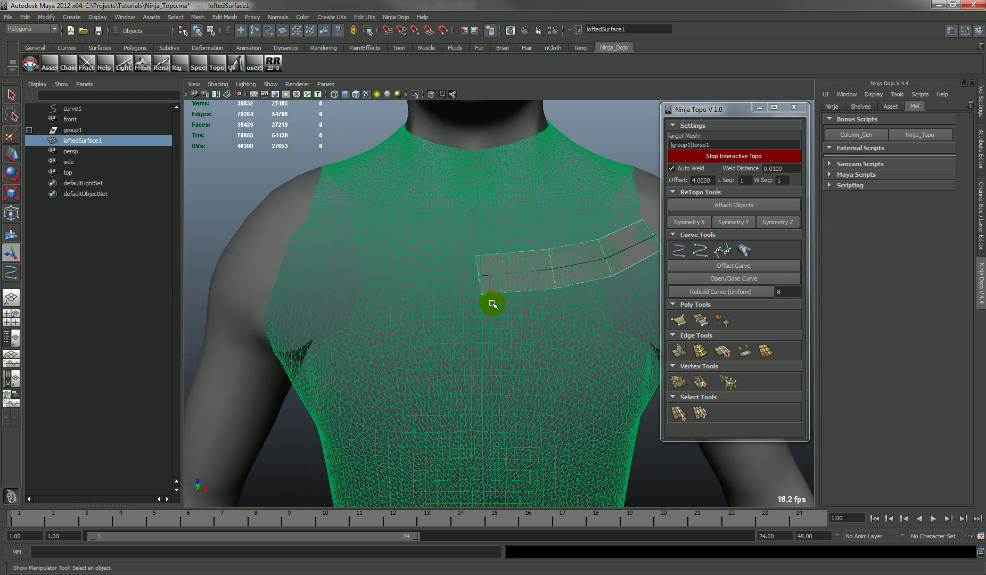
- Extrude the three lower edges of the chest strip five times down over the chest
left_click_drag(498, 296, 497, 294, "alt")
right_click_drag(497, 294, 477, 247, "alt")
left_click(463, 244)
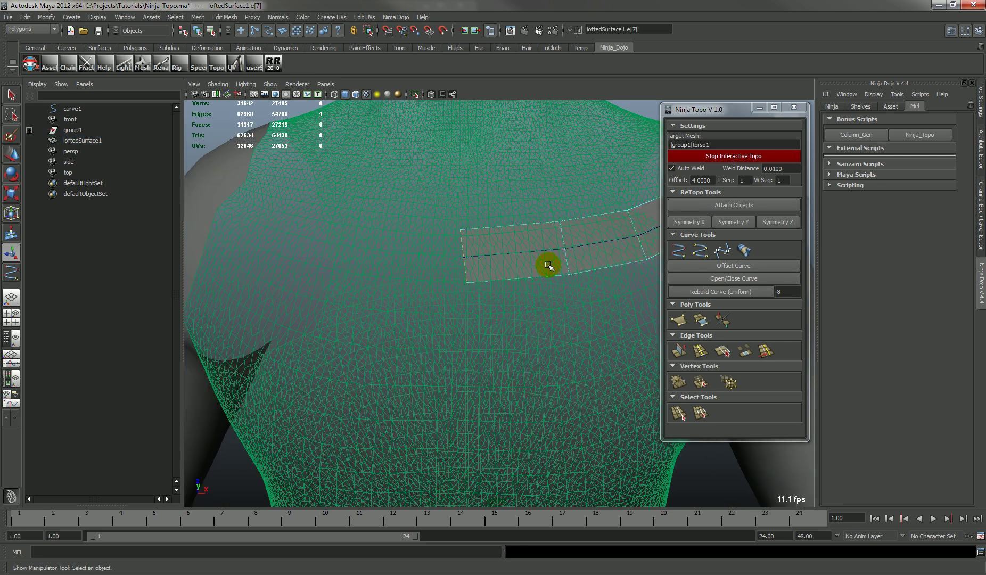
left_click_drag(550, 252, 528, 271, "alt")
right_click_drag(546, 260, 595, 266)
left_click(601, 253)
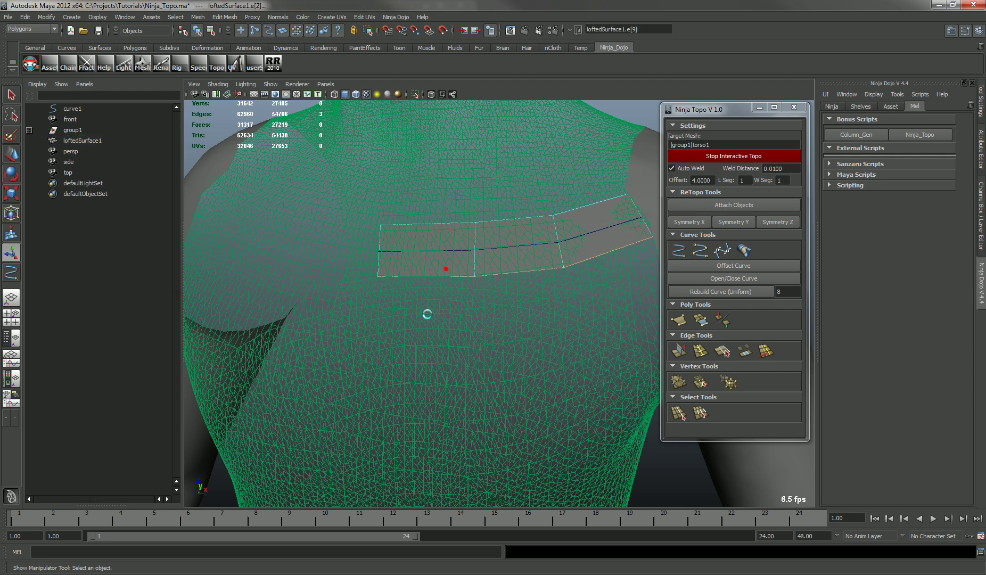
left_click(681, 351)
left_click(681, 350)
left_click_drag(505, 377, 517, 348, "alt")
left_click(681, 352)
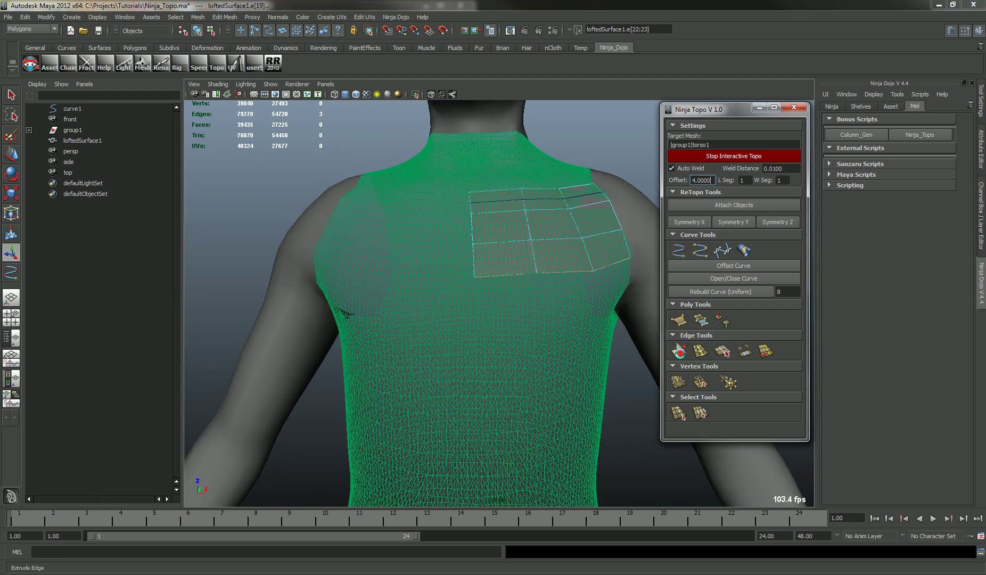
left_click(681, 352)
left_click(681, 352)
- Reposition the patch's outer vertices near the armpit so they follow the torso's side
left_click_drag(535, 337, 495, 272, "alt")
right_click_drag(495, 272, 530, 243)
right_click_drag(486, 273, 521, 249)
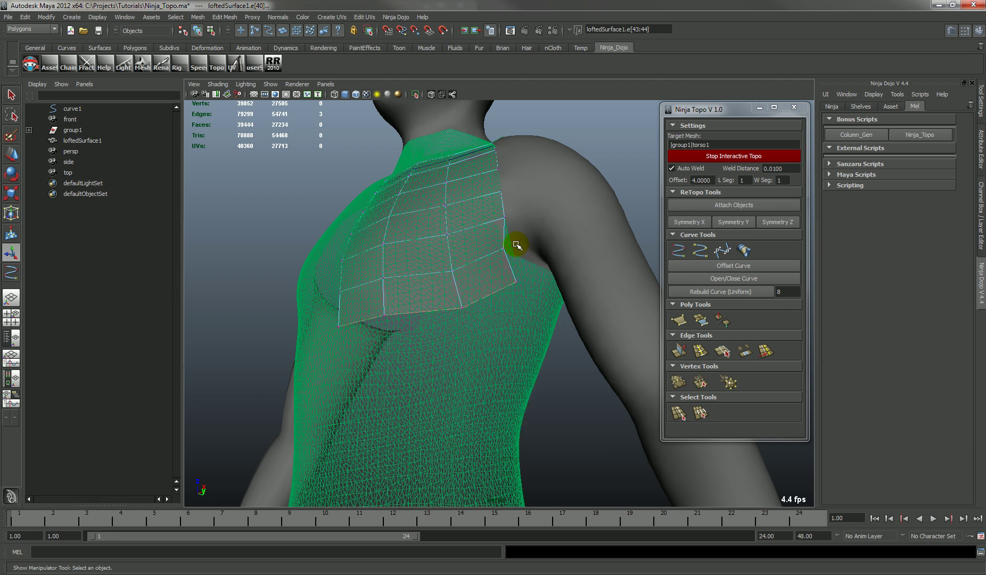
key("w")
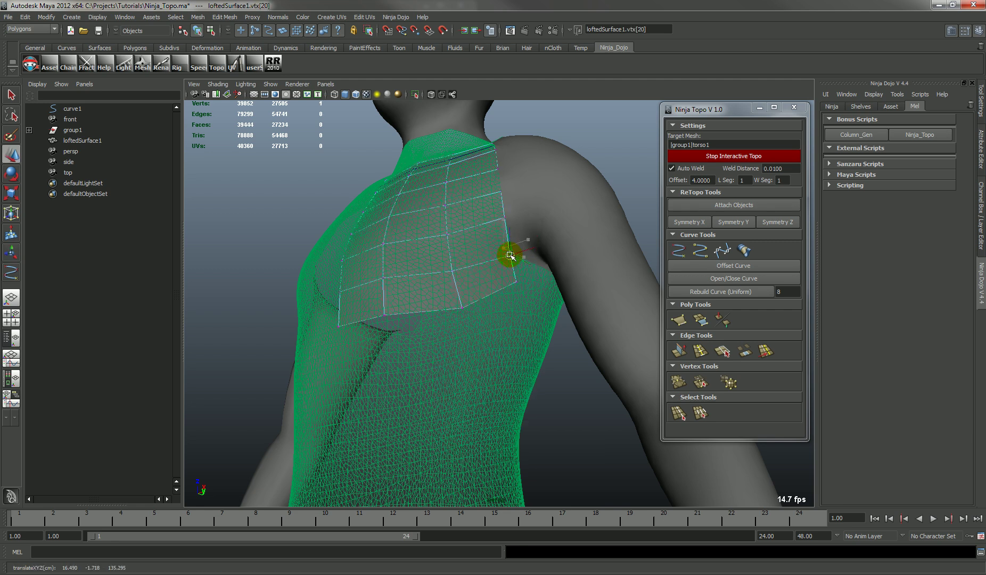
left_click_drag(511, 254, 511, 308)
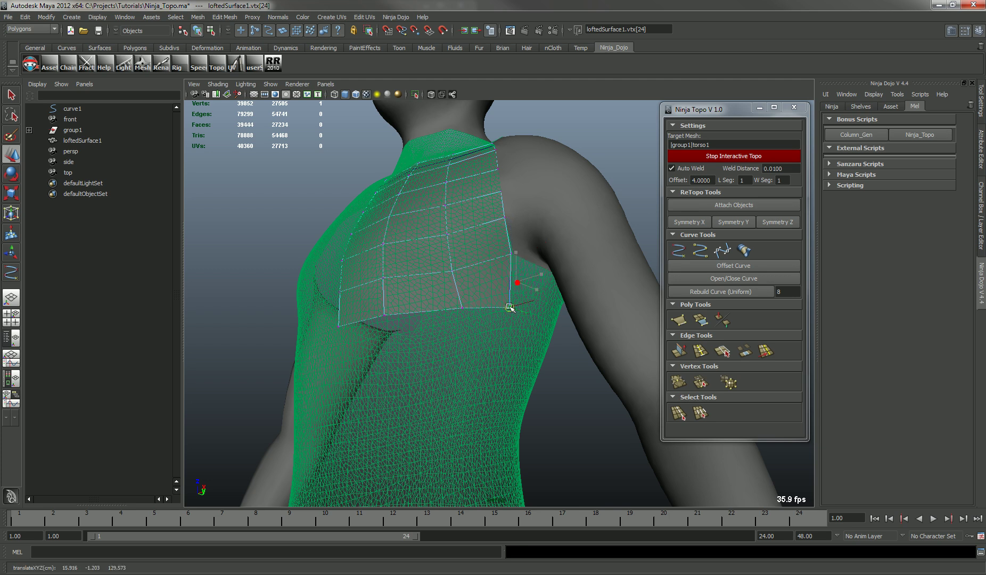
left_click_drag(442, 367, 495, 346, "alt")
middle_click_drag(496, 346, 471, 332, "alt")
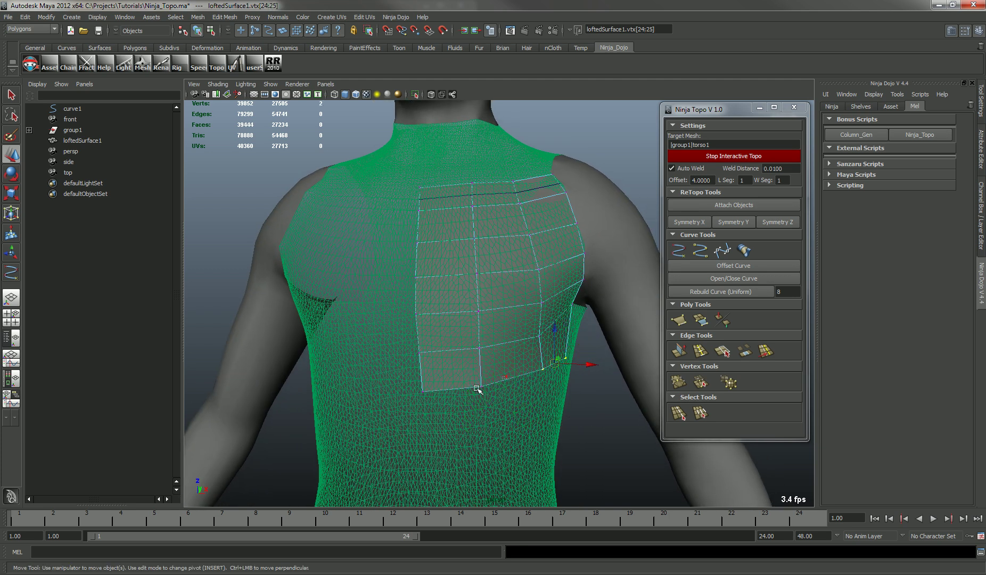
- Level the four vertices of the patch's lowest row and return to object selection
left_click_drag(499, 339, 499, 384)
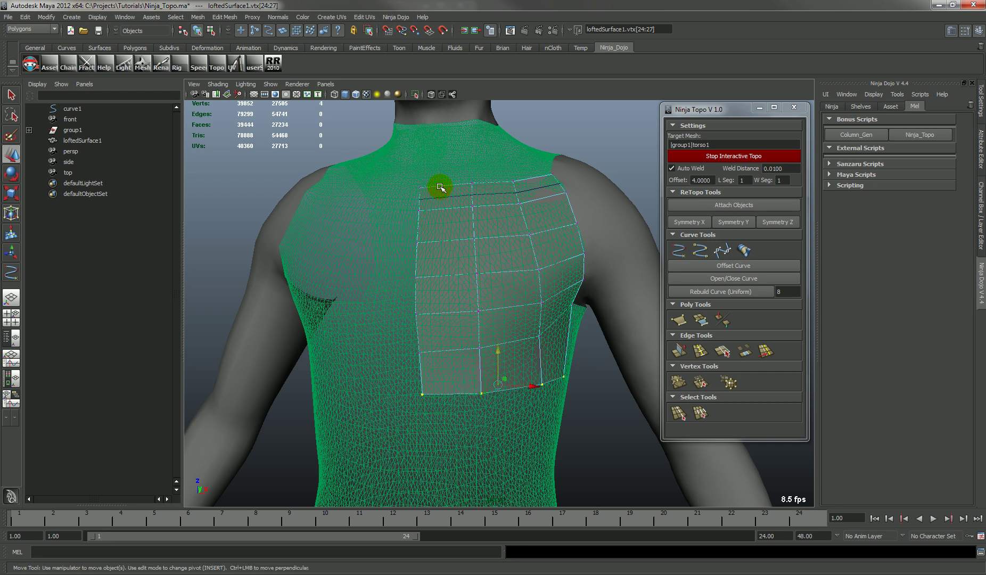
left_click_drag(357, 484, 357, 486)
left_click_drag(395, 333, 420, 328, "alt")
left_click_drag(515, 299, 482, 309)
key("x")
right_click_drag(505, 307, 502, 302)
- Mirror the chest patch to the other half of the torso with Symmetry X
scroll(511, 309, "up", 3)
left_click_drag(478, 323, 666, 217, "alt")
mouse_move(492, 296)
left_mouse_down("alt")
mouse_move(471, 306)
mouse_move(489, 313)
mouse_move(446, 316)
mouse_move(480, 306)
left_mouse_up("alt")
scroll(452, 306, "down", 4)
scroll(451, 317, "up", 4)
scroll(471, 313, "up", 3)
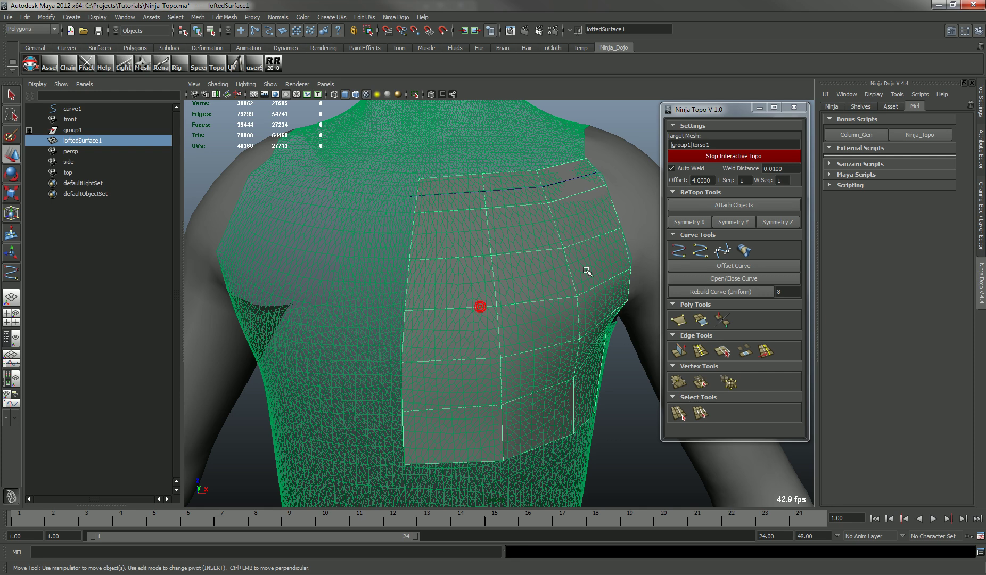
left_click(692, 222)
mouse_move(414, 293)
left_mouse_down("alt")
mouse_move(410, 273)
mouse_move(394, 315)
mouse_move(430, 309)
mouse_move(385, 291)
mouse_move(413, 312)
left_mouse_up("alt")
scroll(429, 308, "down", 4)
scroll(495, 319, "up", 3)
left_click_drag(495, 319, 487, 279, "alt")
left_click(490, 315)
- Snap the patch's inner column of vertices onto the torso's centre line to close the gap between the halves
left_click(449, 275)
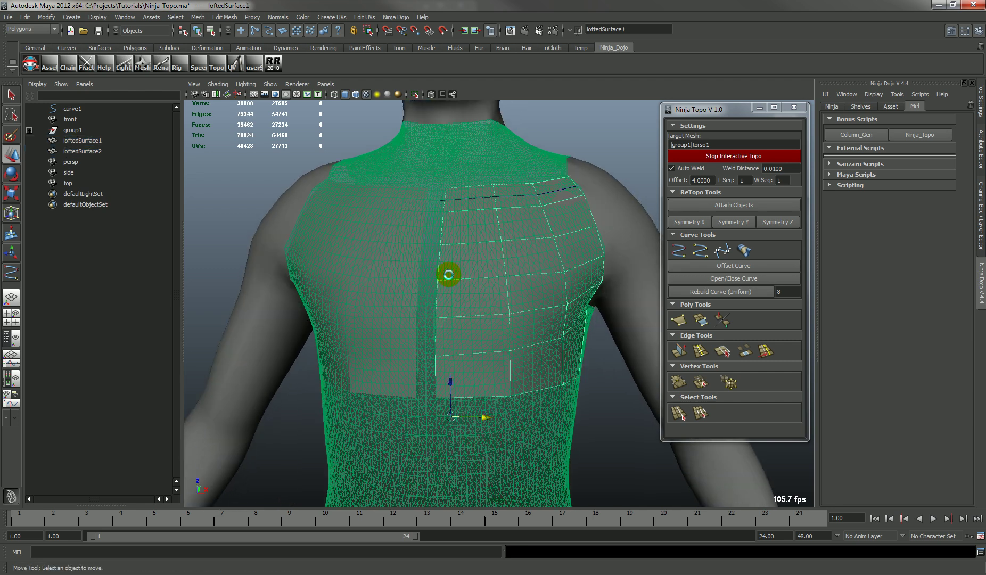
left_click_drag(437, 336, 447, 412)
key("x")
left_click_drag(514, 322, 492, 357)
right_click_drag(496, 316, 520, 296)
left_click_drag(521, 297, 463, 294, "alt")
- Extrude the patch's bottom row of edges repeatedly down the abdomen to the hips
right_click_drag(525, 248, 523, 243)
left_click_drag(524, 242, 460, 323, "alt")
left_click(457, 242)
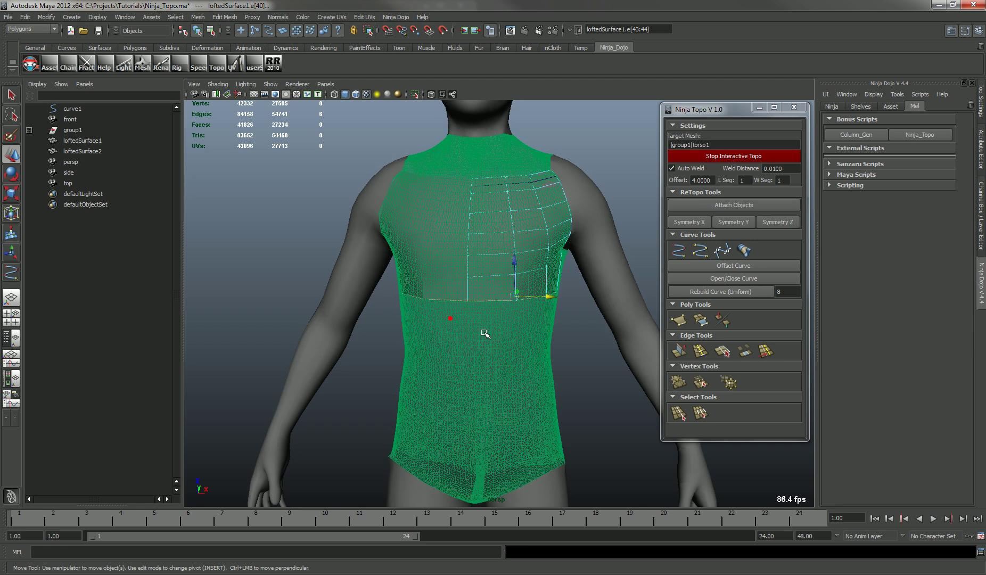
left_click(681, 352)
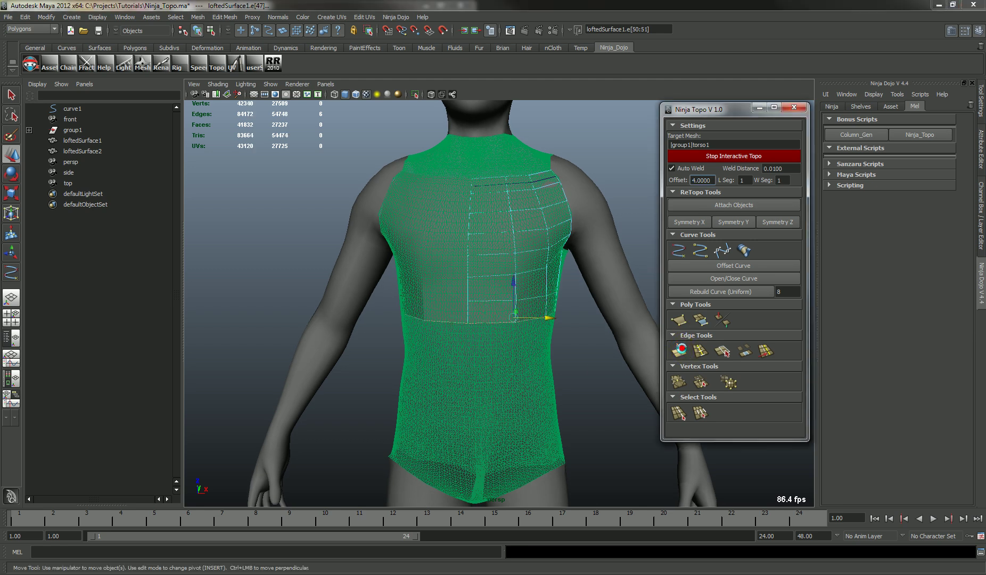
left_click(681, 349)
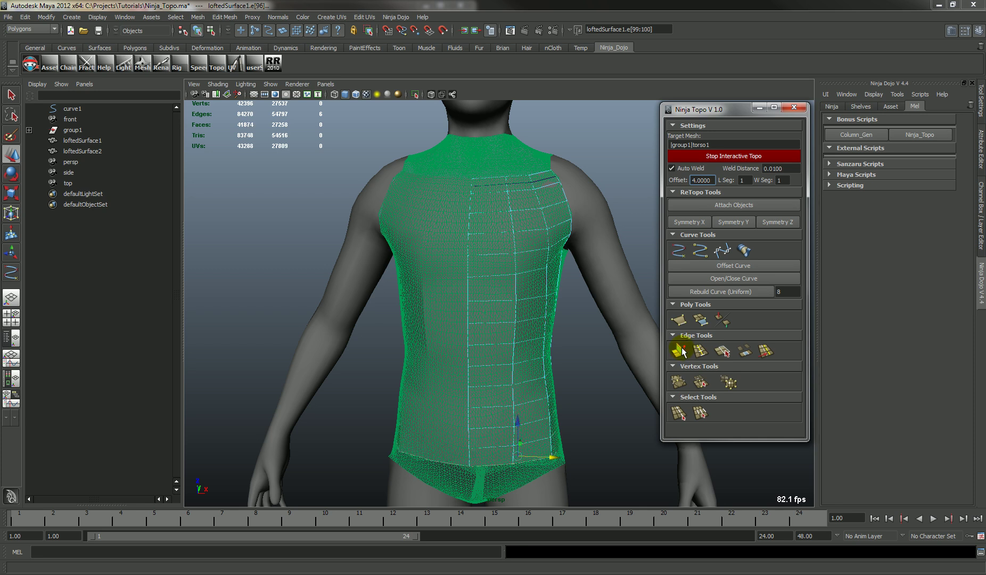
left_click(681, 350)
- Extrude the patch's side edges from armpit to hip five times around onto the back
left_click_drag(580, 409, 506, 394, "alt")
left_click(504, 247)
left_click(504, 248)
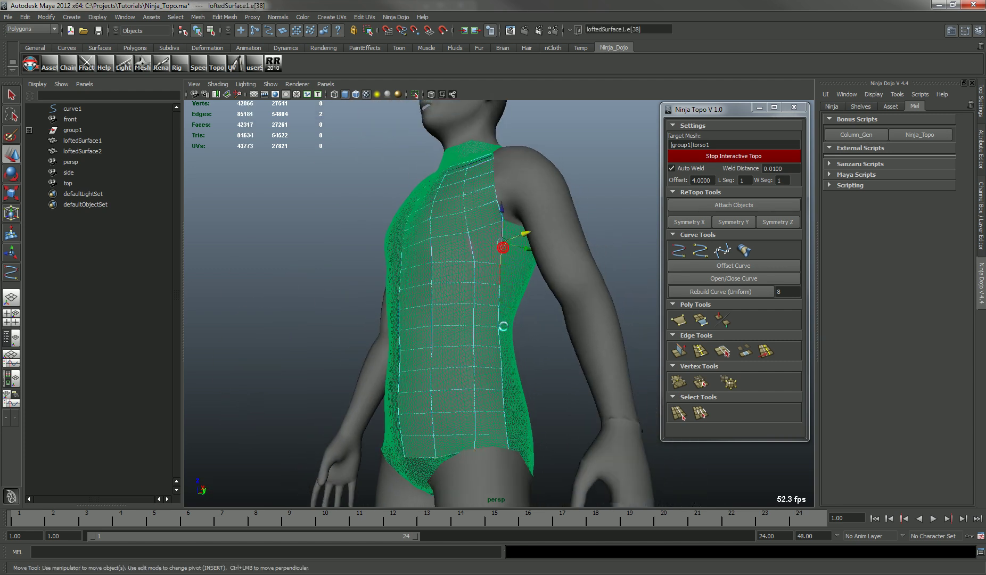
left_click_drag(537, 363, 458, 349, "alt")
left_click(681, 352)
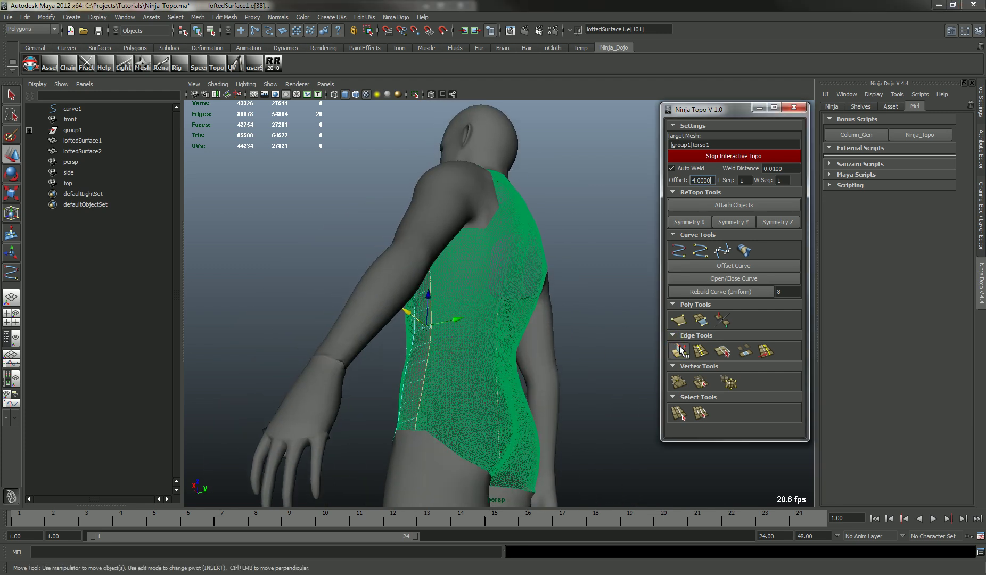
left_click(681, 351)
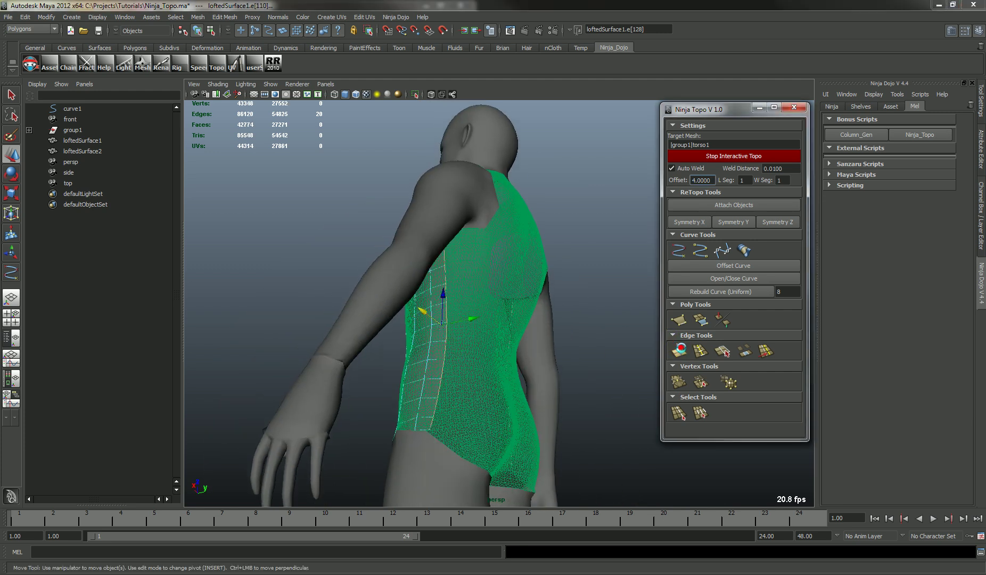
left_click(685, 352)
left_click(684, 352)
left_click(685, 352)
left_click_drag(583, 367, 476, 365, "alt")
- Extrude the back border edges once more and align them straight along the back's centre line
left_click(699, 351)
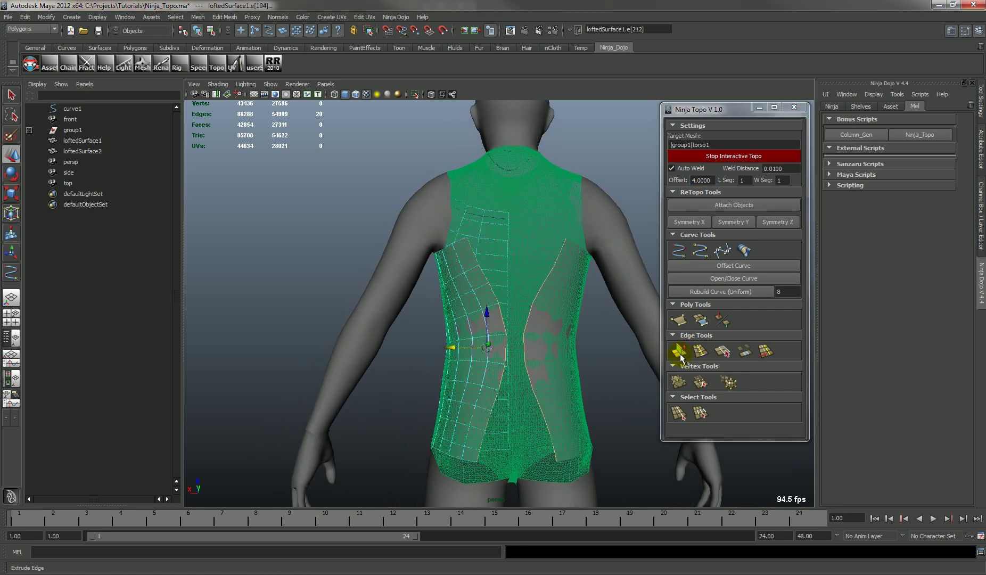
left_click(682, 353)
mouse_move(469, 347)
left_mouse_down()
mouse_move(532, 339)
mouse_move(466, 322)
mouse_move(507, 309)
mouse_move(510, 349)
mouse_move(473, 359)
left_mouse_up()
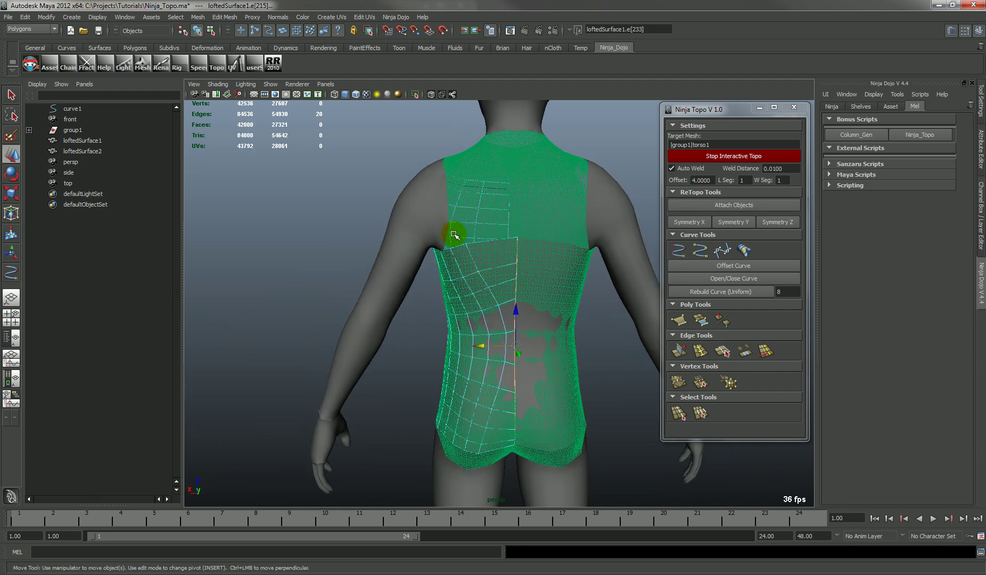
left_click_drag(469, 458, 479, 421, "alt")
middle_click_drag(502, 394, 467, 276, "alt")
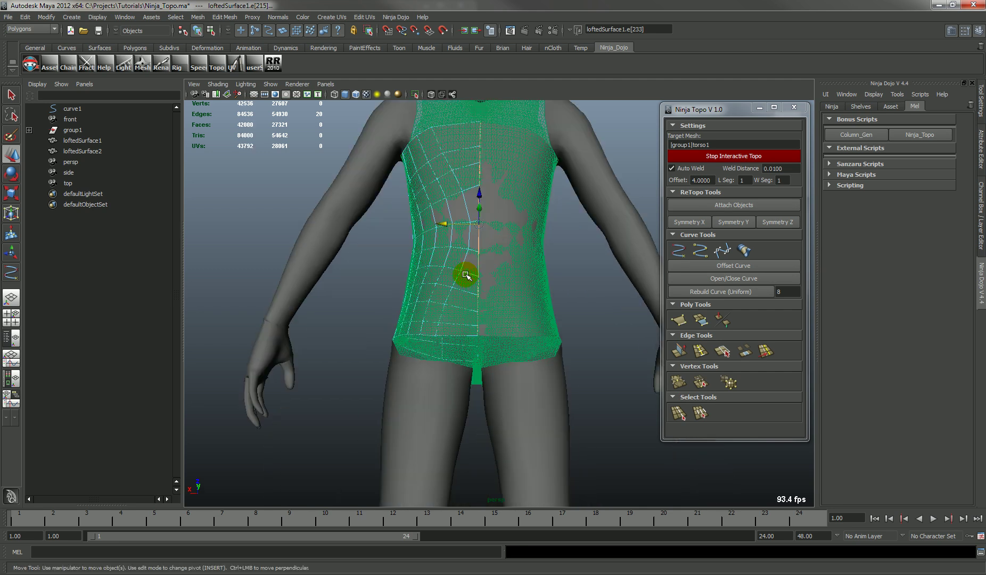
scroll(466, 272, "up", 3)
middle_click_drag(461, 237, 465, 243, "alt")
middle_click_drag(470, 256, 471, 273, "alt")
scroll(474, 270, "down", 3)
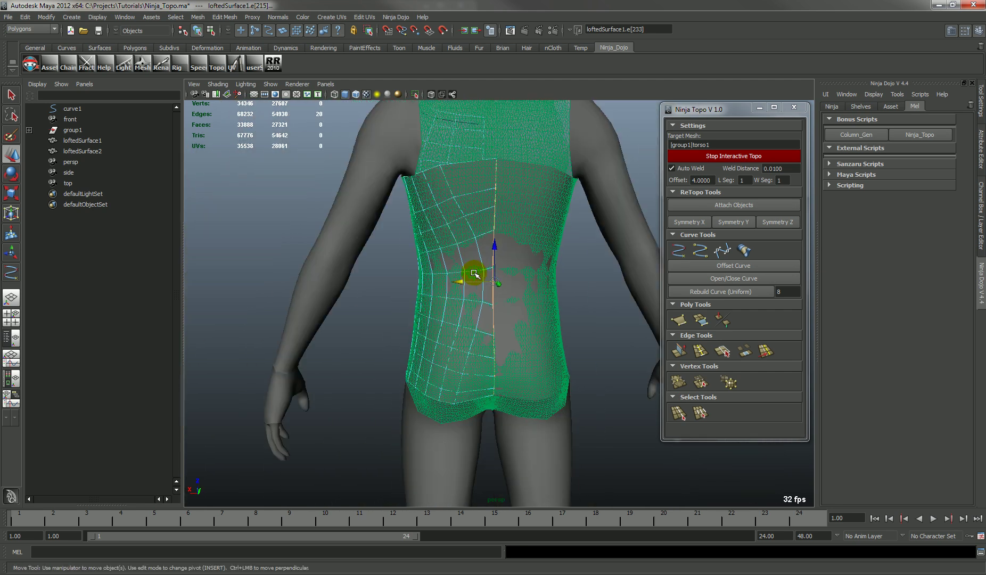
- Select the second full-height edge column out from the back's centre line and straighten it closer to the centre
left_click(479, 255)
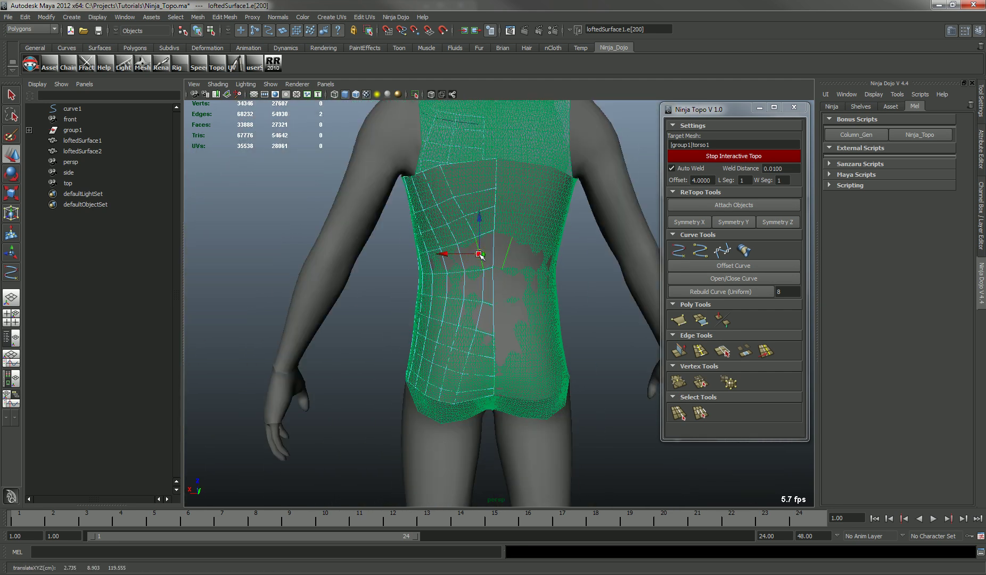
left_click(449, 179)
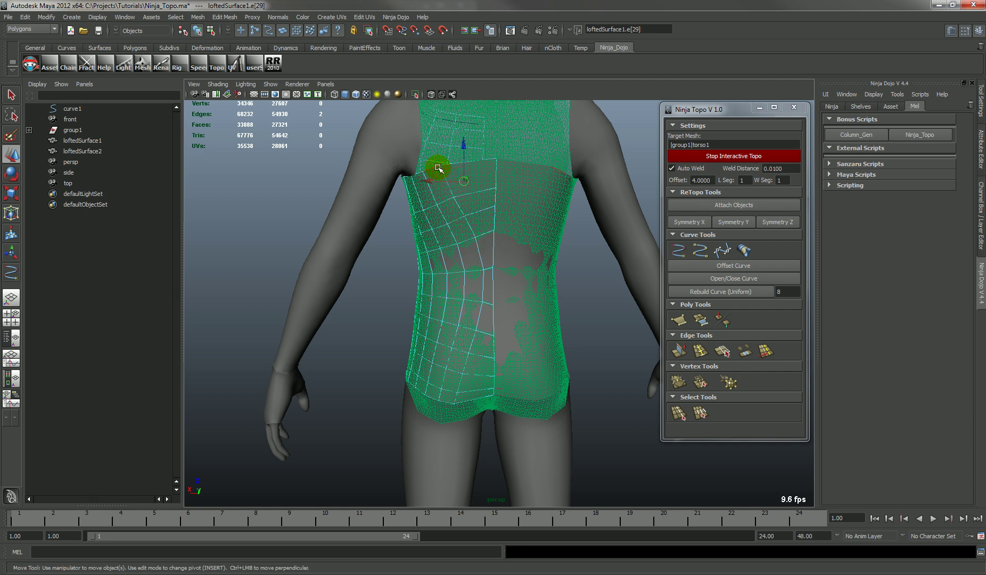
double_click(457, 400)
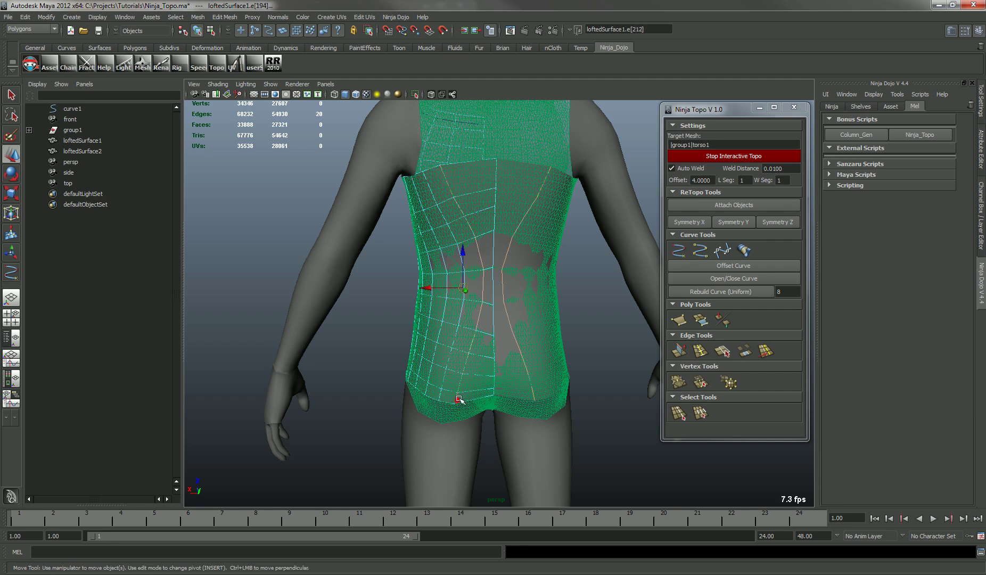
left_click_drag(436, 288, 472, 289)
left_click_drag(464, 341, 473, 334, "alt")
- Straighten the next edge column outward on the back by snapping it to the grid along X
left_click(437, 192)
double_click(447, 397, "shift")
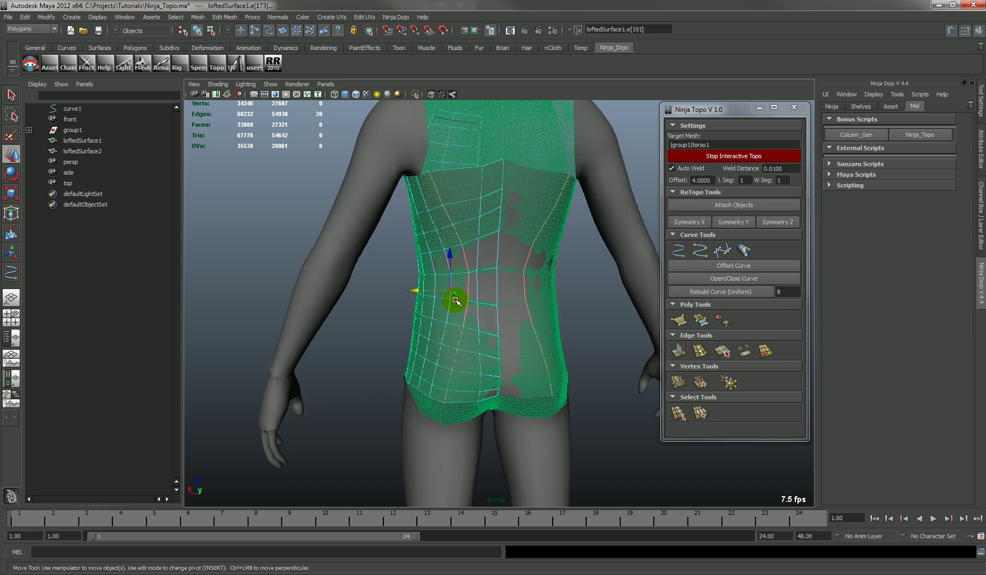
key("x")
left_click_drag(417, 290, 463, 261)
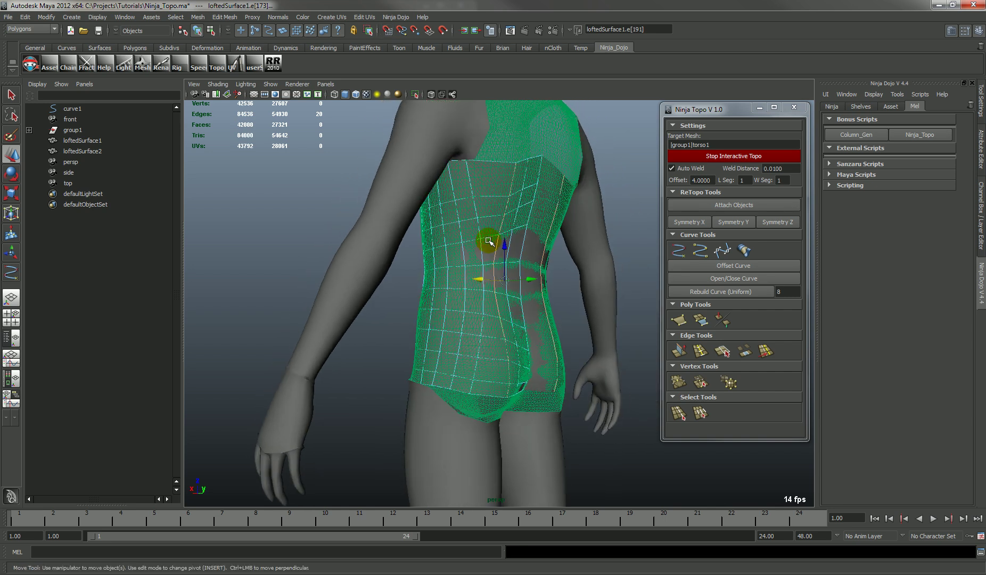
- Select the edge column running down the torso's side below the armpit and align it straight at X 15 cm
left_click(473, 179)
left_click(522, 172)
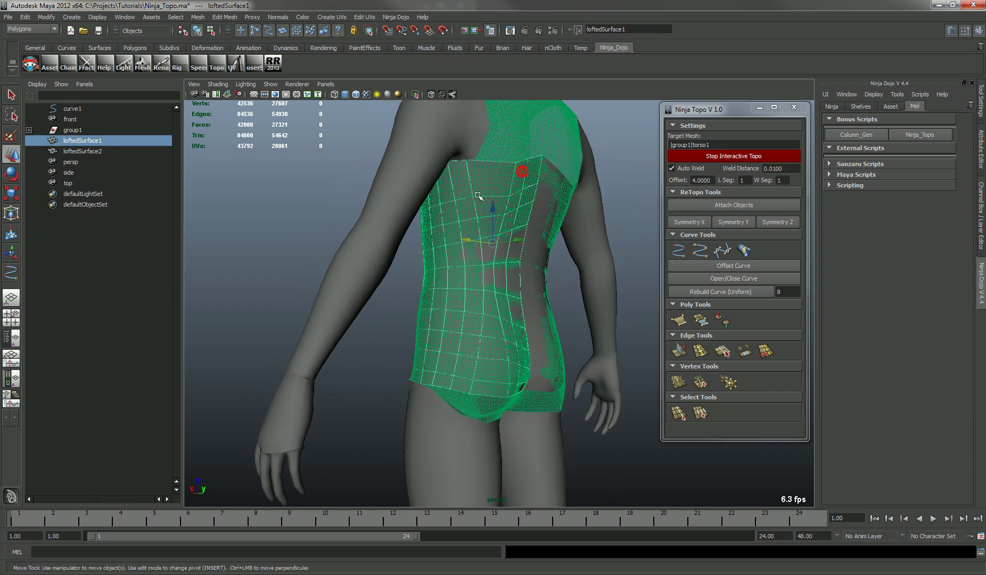
right_click_drag(468, 186, 469, 171)
left_click(469, 172)
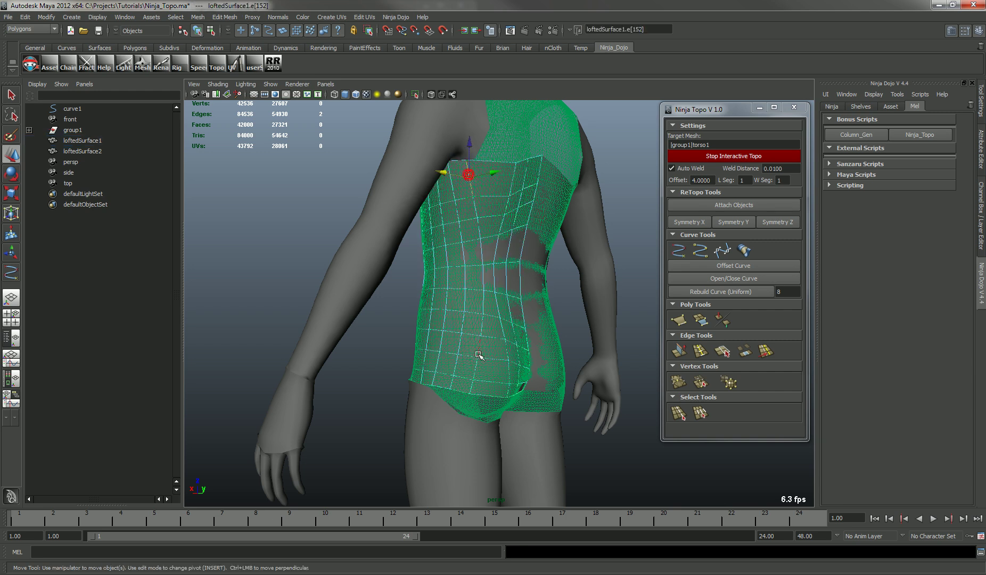
double_click(473, 387, "shift")
left_click_drag(516, 313, 508, 248, "alt")
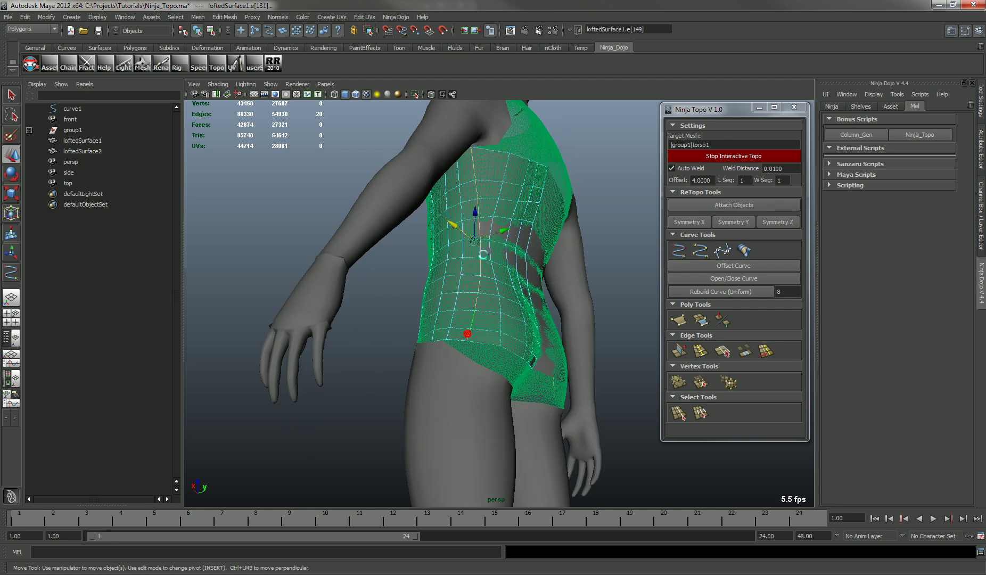
left_click_drag(505, 232, 465, 232)
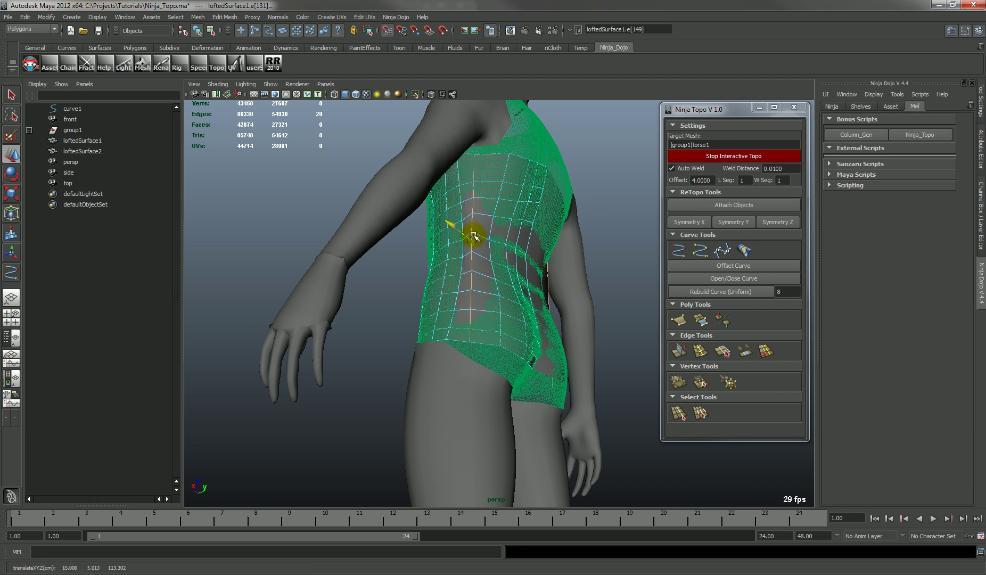
- Insert three vertical edge loops, one on the torso's side toward the back and two down the front
left_click_drag(513, 255, 435, 311, "alt")
left_click(551, 239)
right_click_drag(435, 311, 449, 320, "alt")
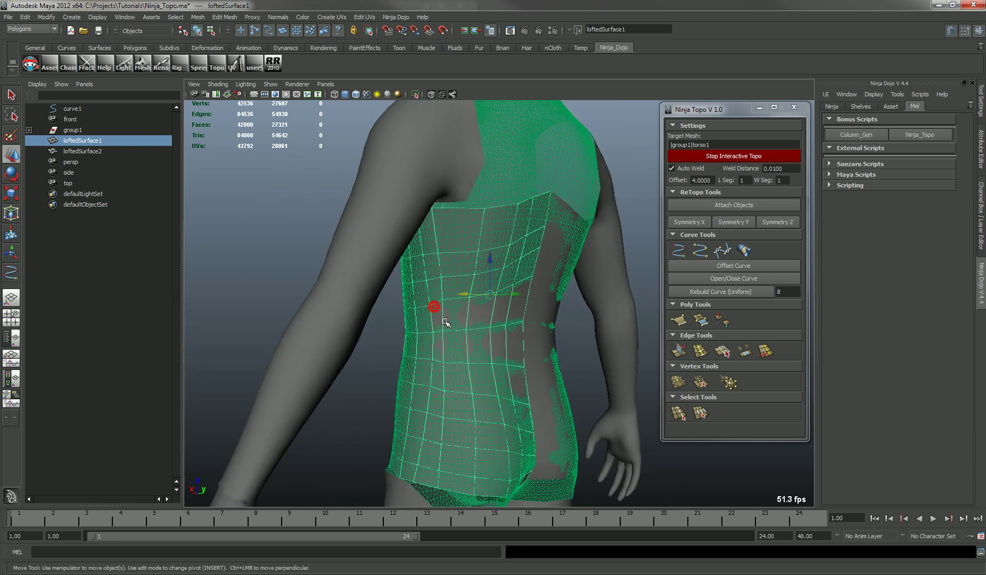
left_click(701, 351)
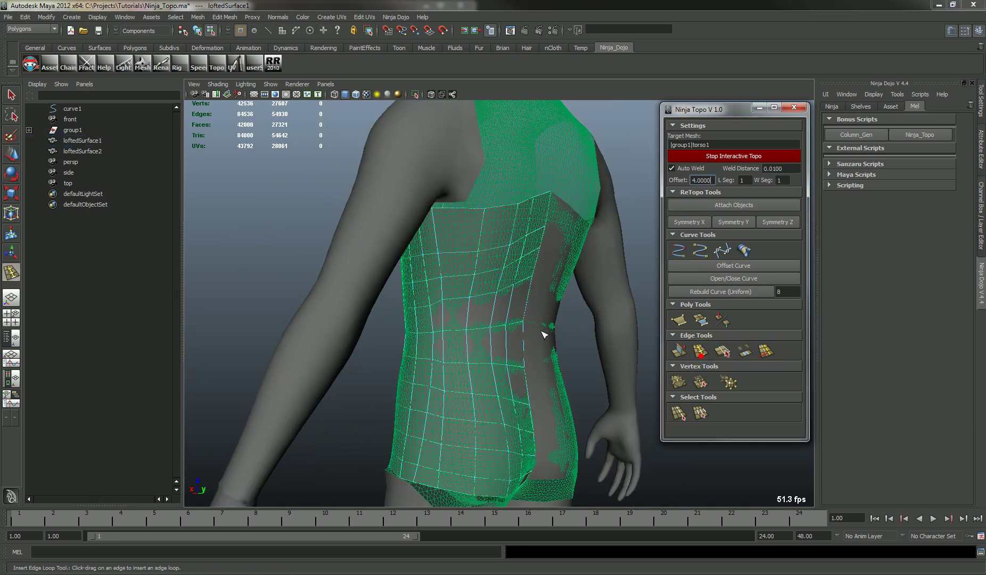
left_click(458, 281)
mouse_move(458, 280)
left_mouse_down("alt")
mouse_move(464, 300)
mouse_move(535, 293)
mouse_move(590, 304)
mouse_move(608, 336)
left_mouse_up("alt")
left_click(481, 243)
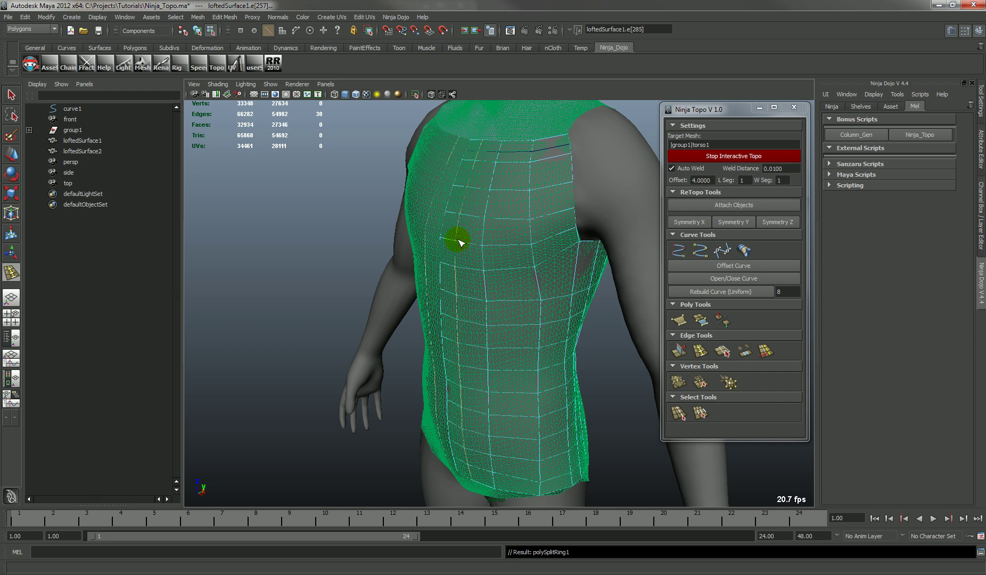
left_click(507, 238)
left_click_drag(412, 331, 526, 264, "alt")
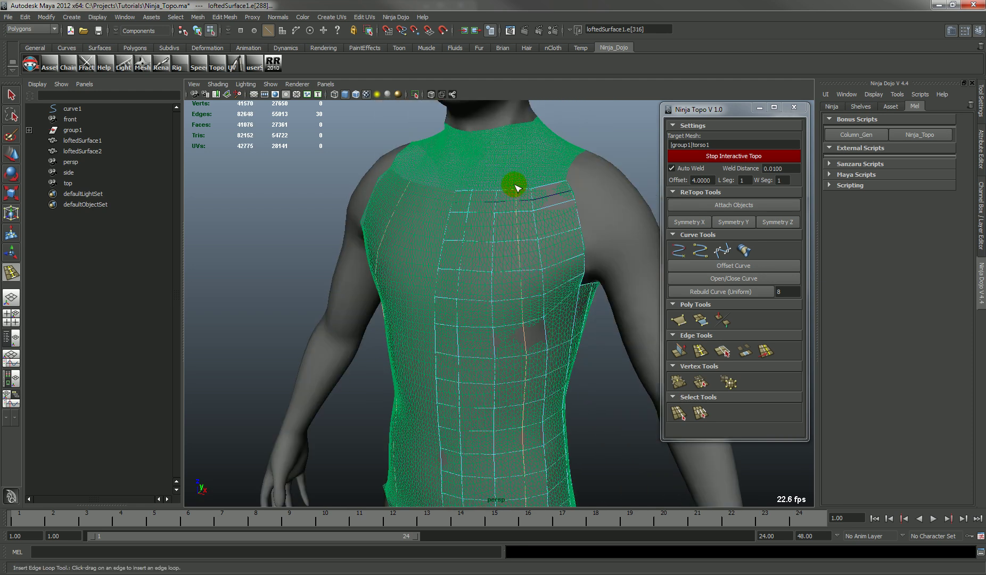
- Select the back patch's top border edges and flatten them into a straight horizontal line at armpit height
left_click_drag(491, 259, 379, 267, "alt")
middle_click_drag(379, 267, 470, 288, "alt")
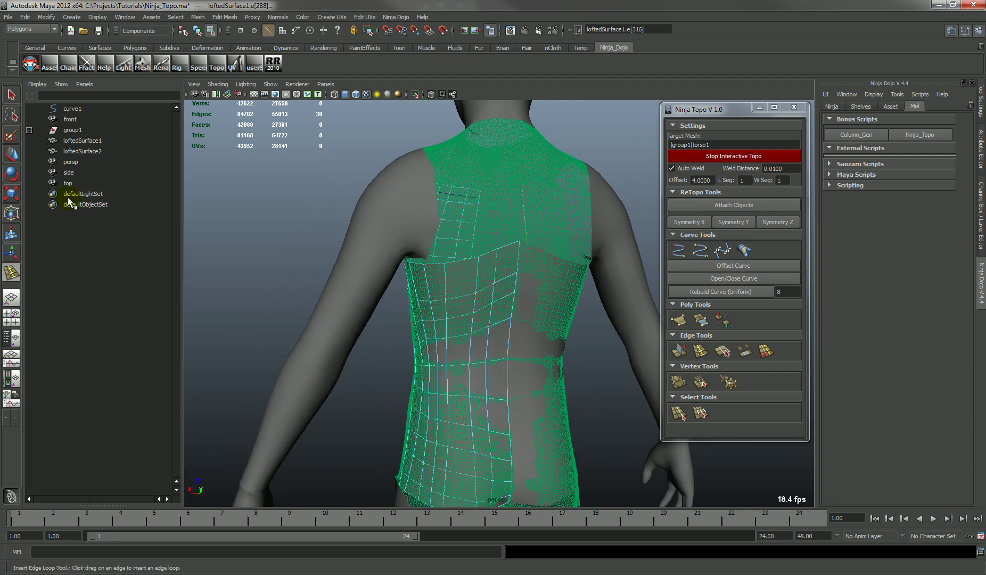
left_click(10, 159)
right_click_drag(506, 249, 511, 228)
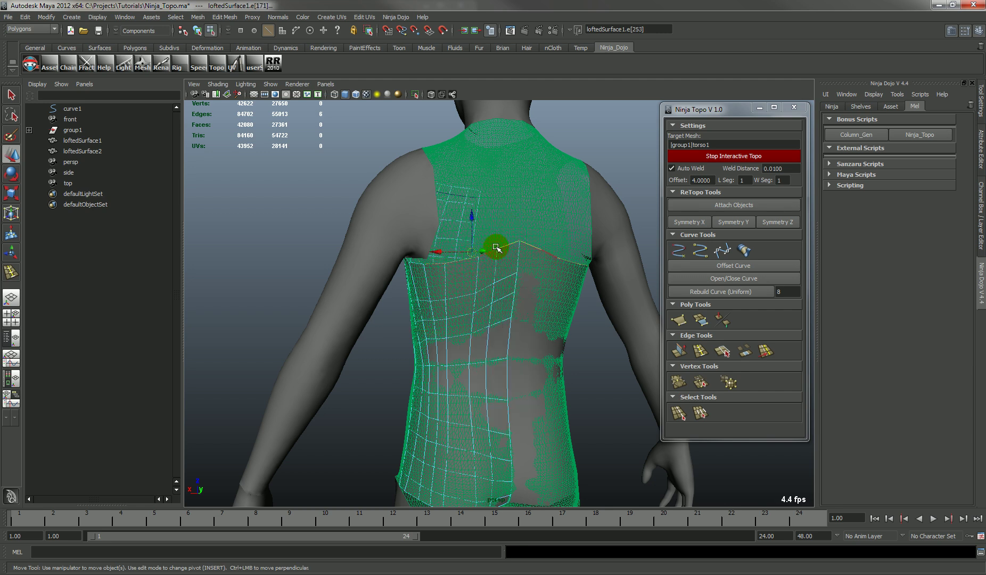
left_click_drag(482, 224, 475, 262)
mouse_move(467, 335)
left_mouse_down("alt")
mouse_move(506, 309)
mouse_move(424, 294)
mouse_move(466, 335)
left_mouse_up("alt")
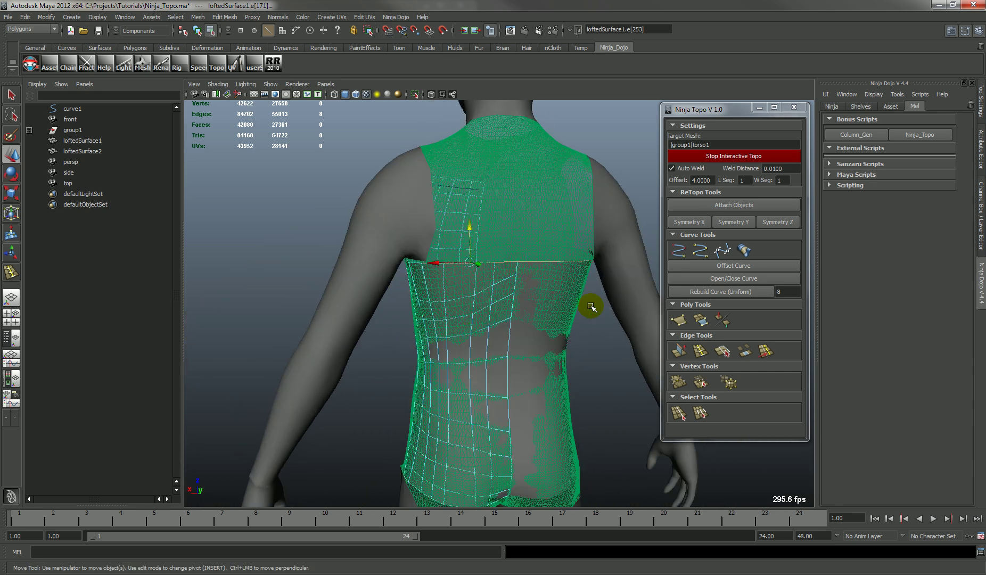
- Extrude the back's top border edges repeatedly up over the upper back to the neck and shoulders
left_click(684, 352)
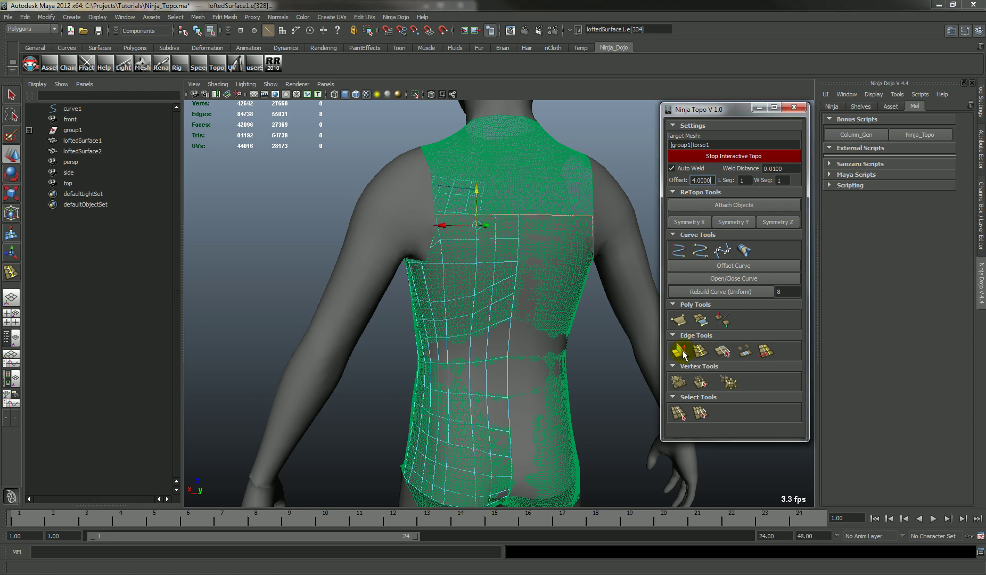
left_click(683, 352)
left_click(683, 351)
left_click(684, 352)
mouse_move(549, 312)
left_mouse_down("alt")
mouse_move(608, 332)
mouse_move(538, 326)
left_mouse_up("alt")
- Try to align the second edge column from the back's centre line at X 7 cm, and undo that move
left_click(512, 159)
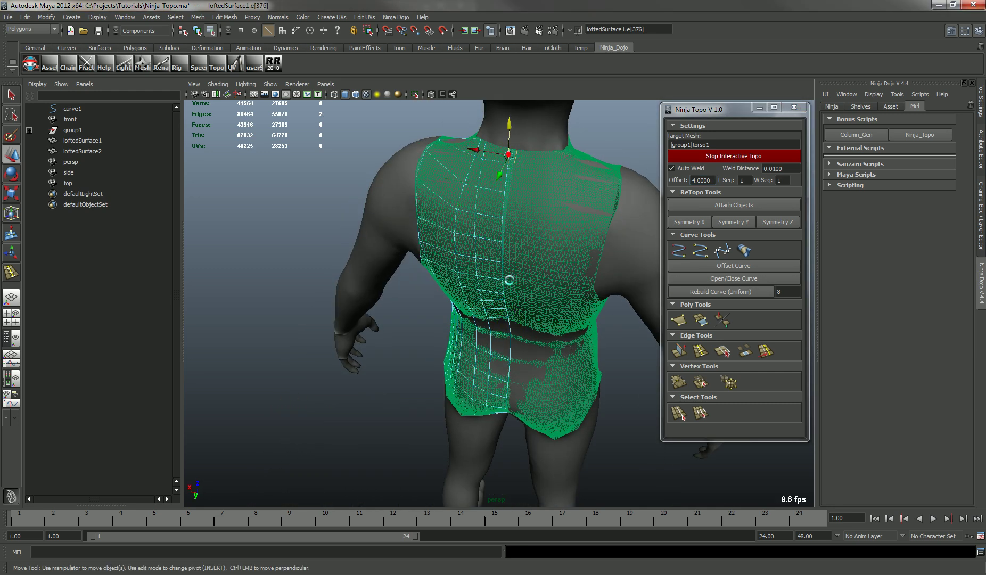
left_click_drag(516, 397, 522, 359, "alt")
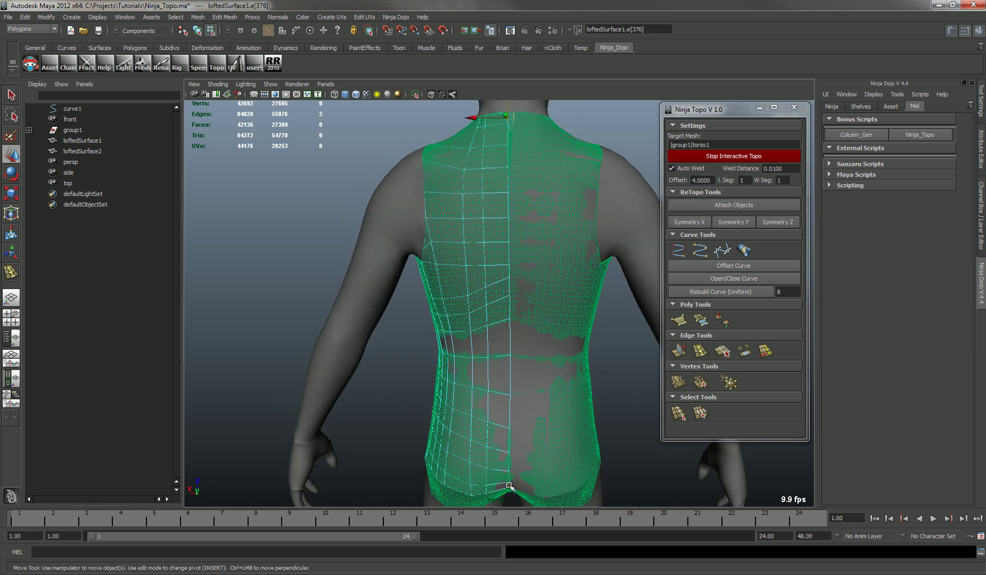
left_click_drag(473, 318, 474, 136)
left_click(469, 172)
left_click_drag(453, 308, 471, 324)
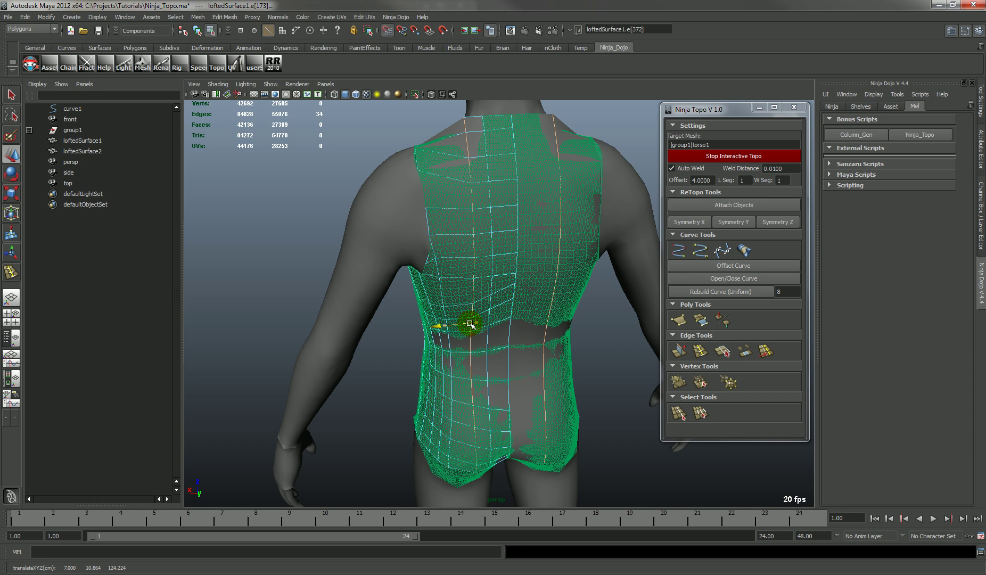
key("ctrl+z")
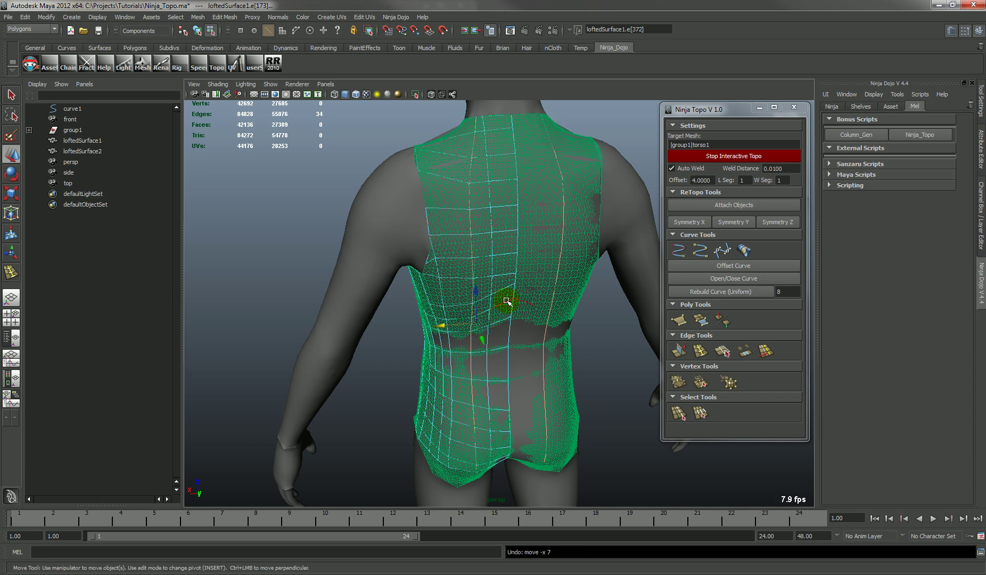
- Exclude the topmost edges from the selected back column and even out the vertices of the remaining column
right_click_drag(485, 222, 478, 264, "alt")
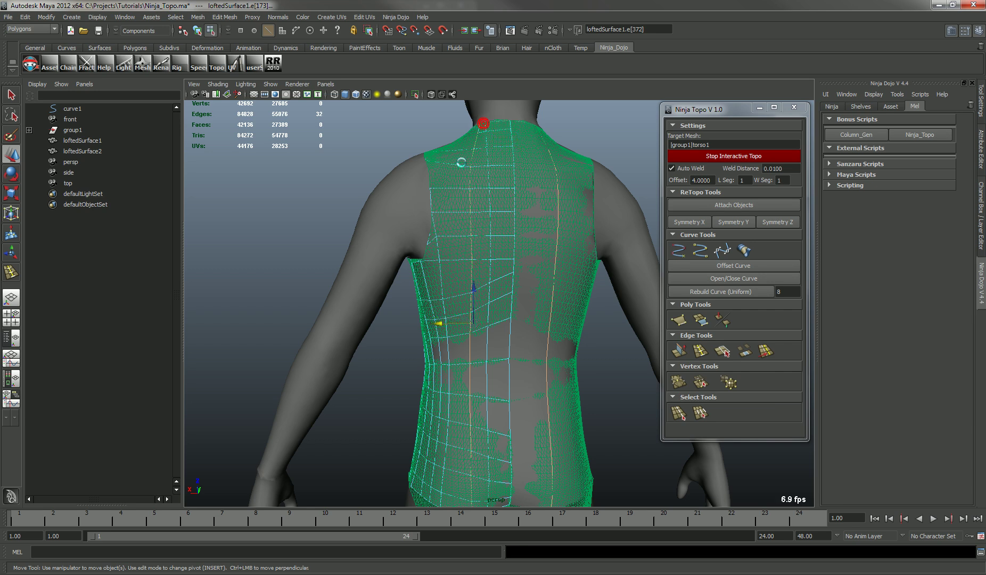
left_click(470, 134, "ctrl")
left_click_drag(447, 279, 465, 288, "alt")
right_click_drag(464, 288, 468, 341, "alt")
middle_click_drag(468, 341, 451, 279, "alt")
right_click_drag(435, 471, 456, 295, "alt")
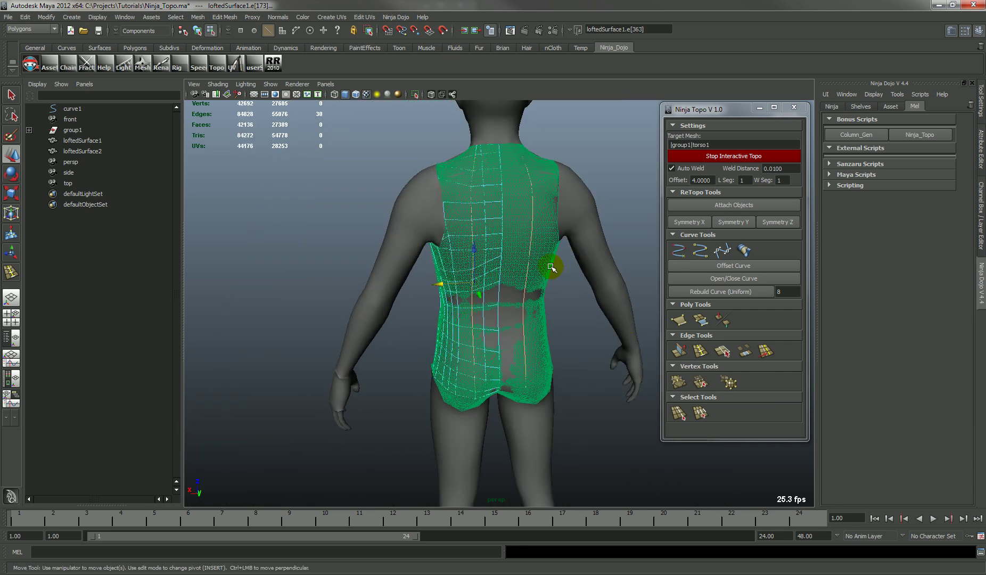
left_click_drag(501, 255, 507, 257, "alt")
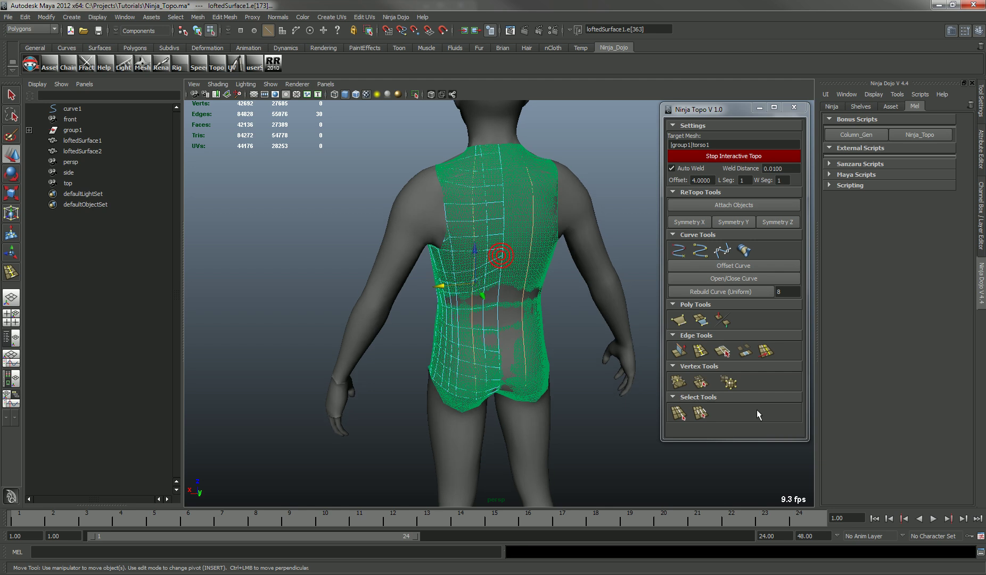
left_click(727, 384)
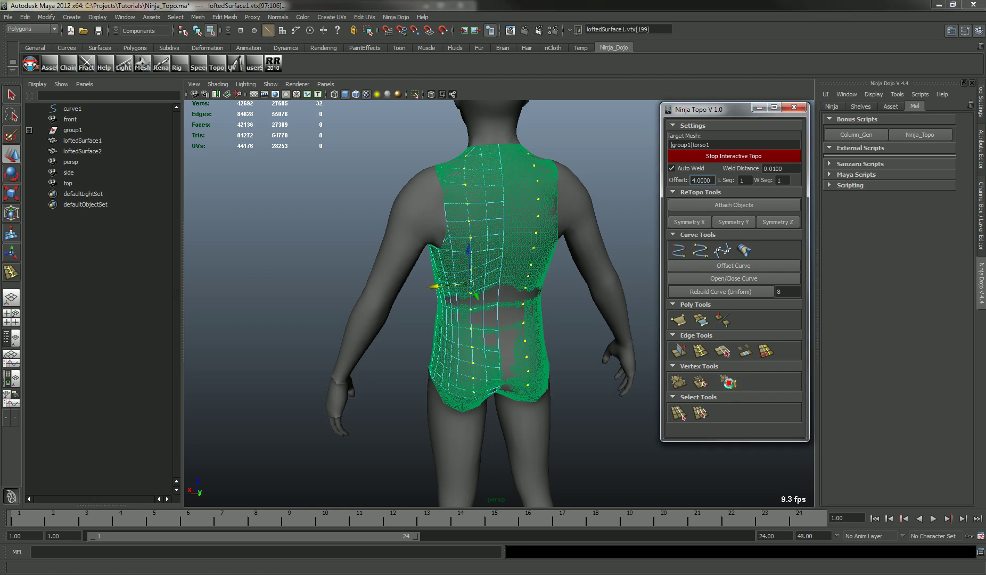
- Reposition the back piece's border vertices along the shoulder top beside the neck
left_click_drag(502, 271, 522, 237, "alt")
right_click_drag(524, 231, 497, 233)
left_click_drag(538, 142, 549, 201)
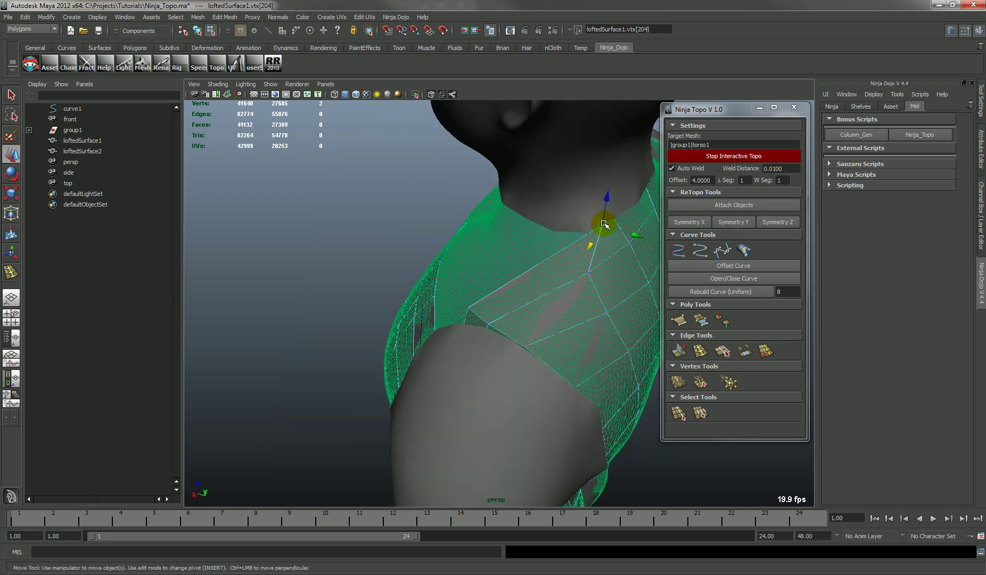
left_click_drag(604, 225, 583, 232)
left_click(531, 300)
left_click_drag(531, 300, 569, 273, "alt")
- Try to move the middle vertex of the back piece's front border on top of the shoulder
left_click_drag(621, 209, 519, 254, "alt")
left_click_drag(590, 266, 515, 306)
left_click(563, 323)
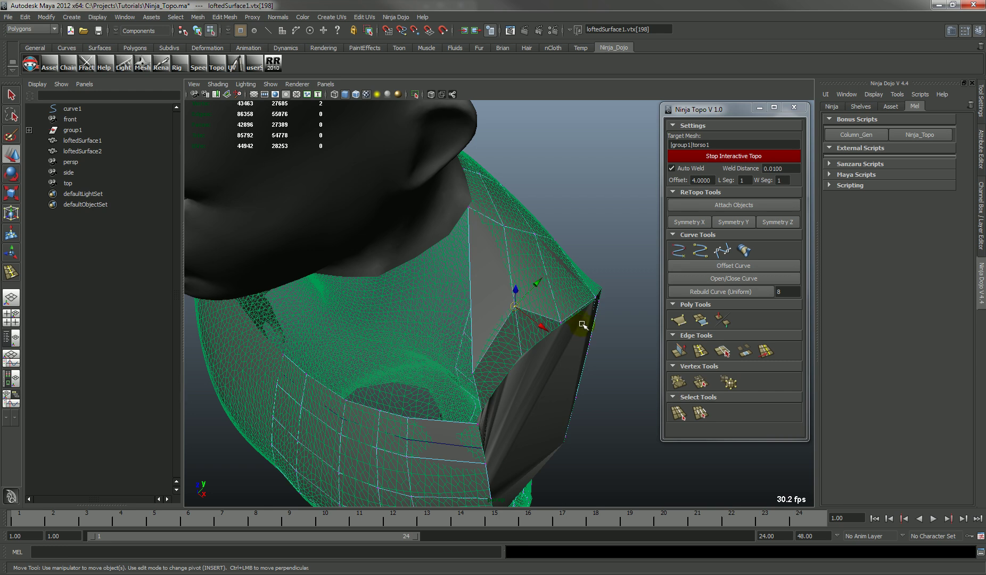
left_click(572, 341)
left_click(575, 347)
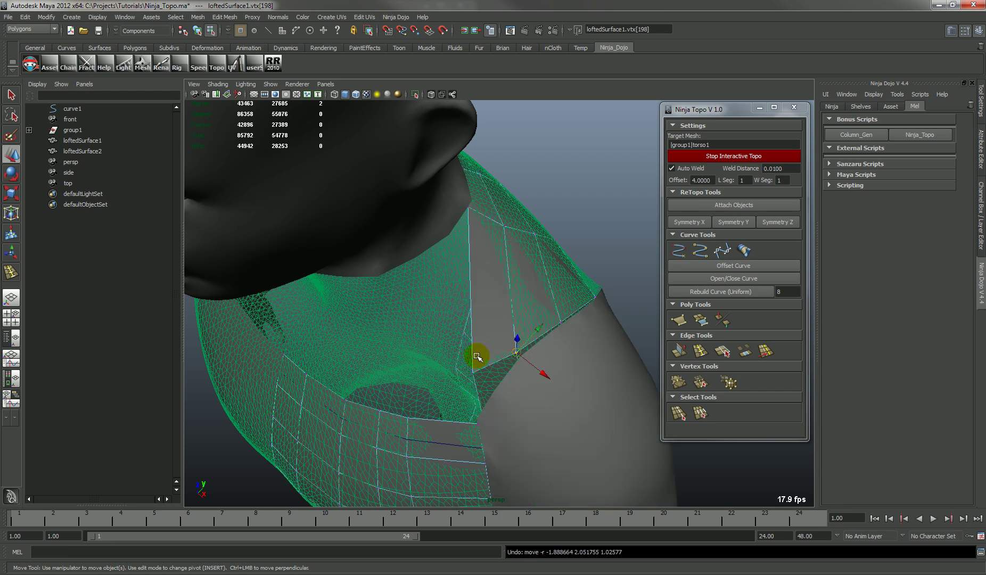
- Move the neck-side corner vertex of the back piece's shoulder border along the shoulder
left_click(465, 382)
left_click(473, 374)
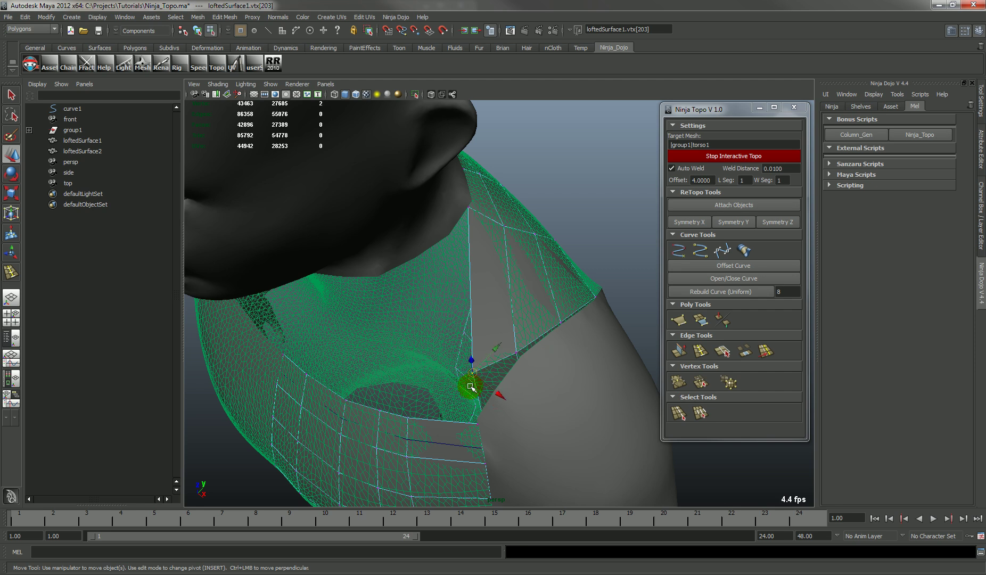
left_click_drag(473, 374, 466, 339)
- Adjust the vertices along the armhole border on the upper back to follow the shoulder blade
left_click_drag(435, 245, 379, 233, "alt")
middle_click_drag(379, 233, 432, 246, "alt")
left_click_drag(440, 267, 419, 273, "alt")
left_click(432, 274)
left_click_drag(465, 317, 440, 292, "alt")
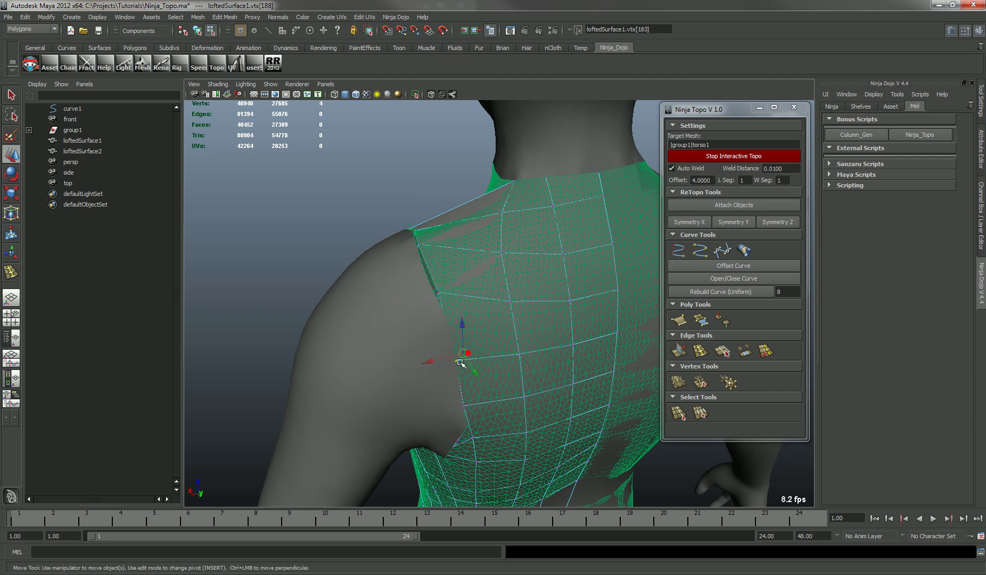
left_click_drag(457, 362, 515, 288)
- Select the chest patch's top border edges and extrude them repeatedly upward toward the neck and shoulder
right_click(469, 319)
right_click_drag(454, 329, 474, 313)
left_click(506, 326)
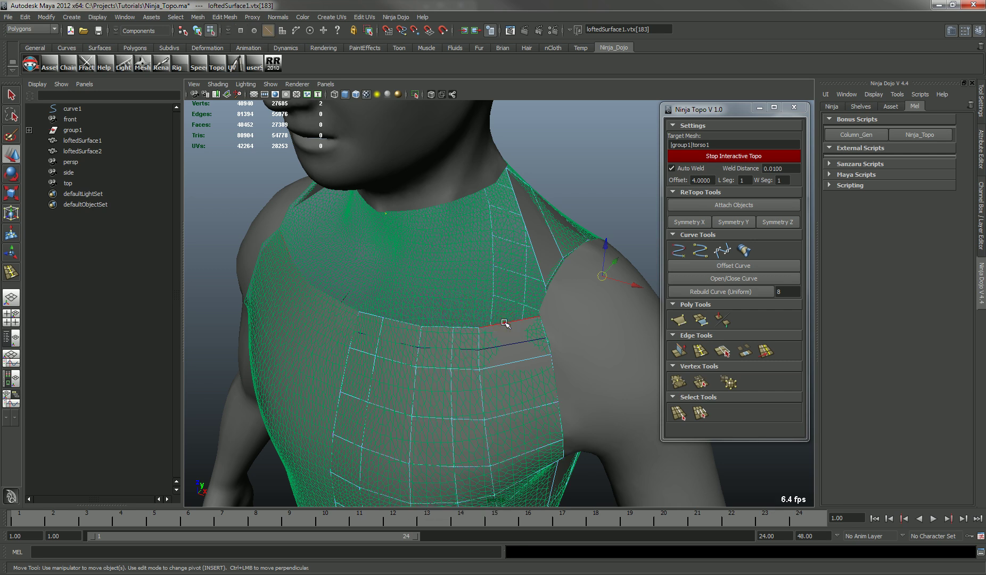
double_click(376, 318)
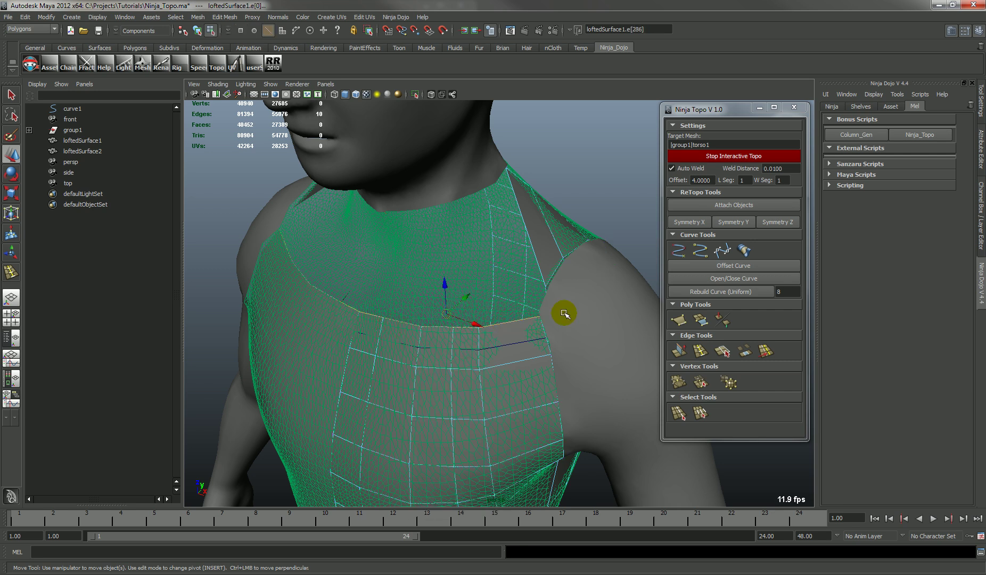
left_click(680, 351)
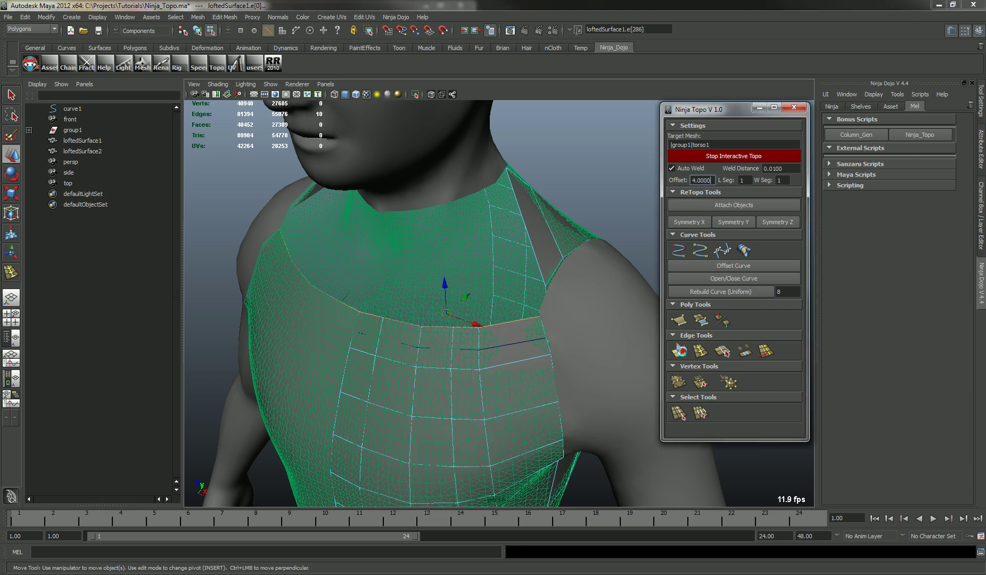
left_click(680, 351)
- Move the border vertex beside the neck on top of the shoulder, and set the weld distance to 0.5
mouse_move(479, 298)
left_mouse_down("alt")
mouse_move(454, 326)
mouse_move(465, 286)
left_mouse_up("alt")
middle_click_drag(464, 278, 464, 316, "alt")
right_click_drag(484, 267, 451, 266)
left_click_drag(524, 256, 501, 269)
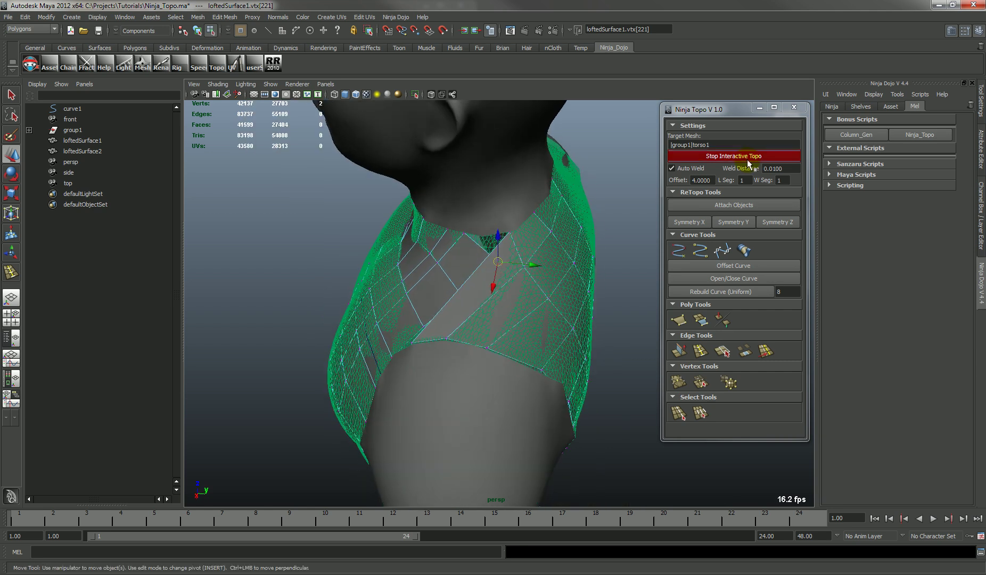
left_click(786, 168)
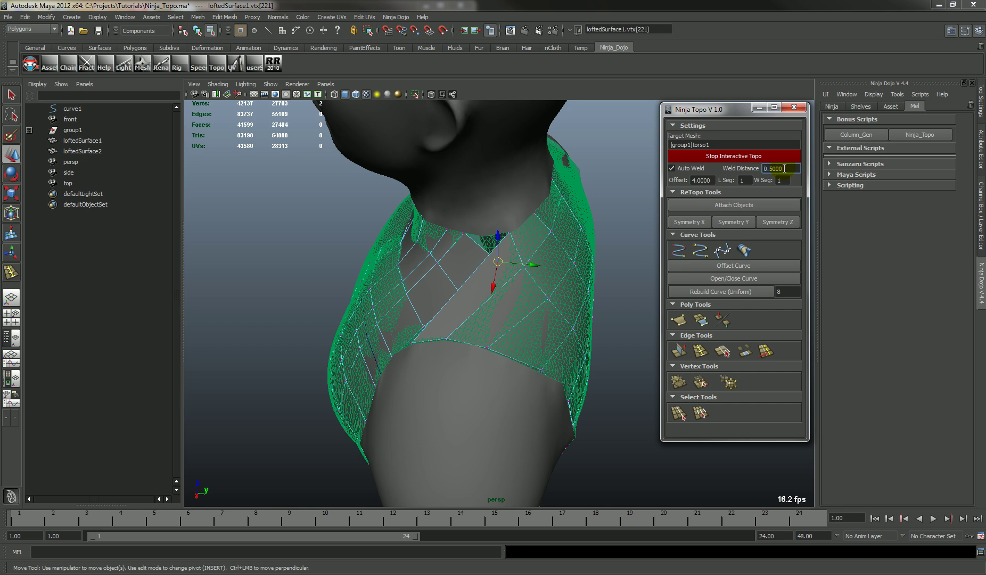
- Weld the border vertex beside the neck onto the back piece's corner, and shift the front neckline vertex near the centre
left_click_drag(553, 202, 544, 237, "alt")
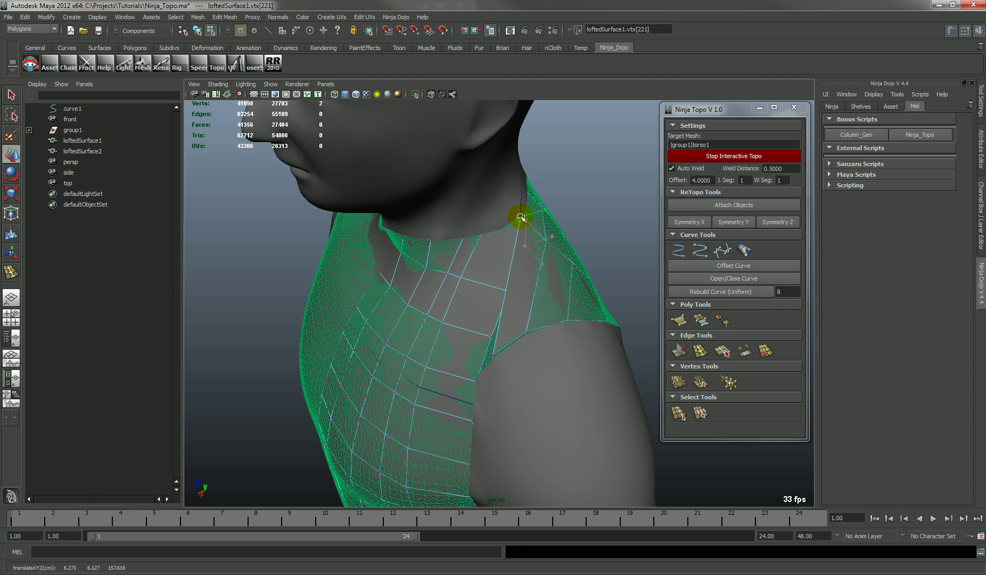
mouse_move(519, 293)
left_mouse_down("alt")
mouse_move(468, 315)
mouse_move(535, 288)
mouse_move(530, 306)
left_mouse_up("alt")
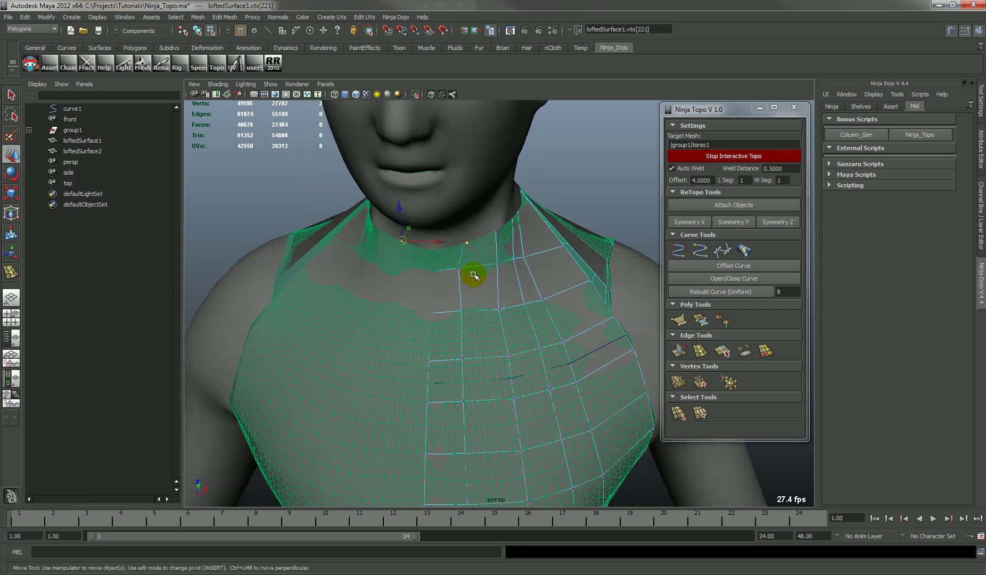
key("4")
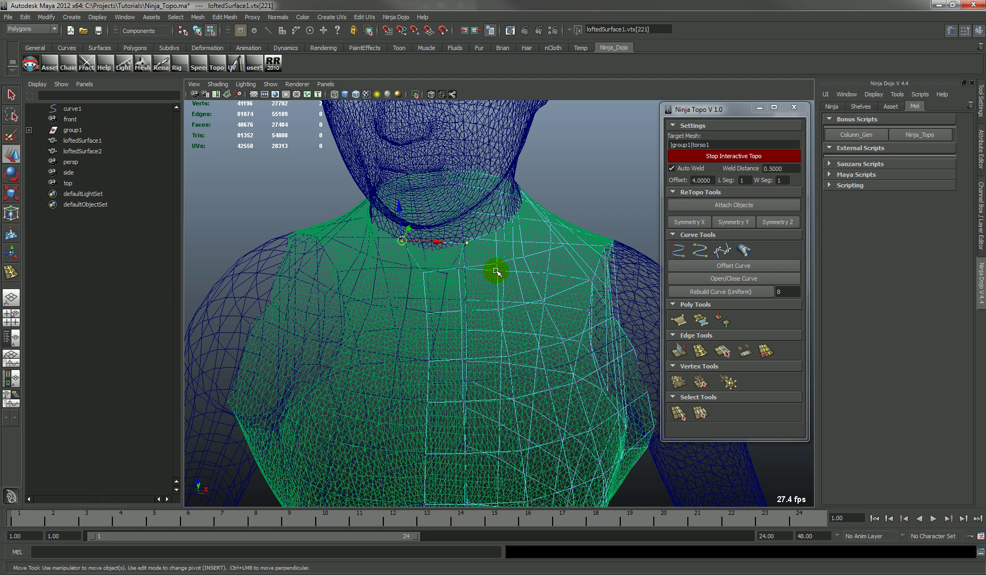
key("5")
left_click_drag(401, 243, 433, 249)
left_click(457, 272)
left_click_drag(470, 329, 436, 370, "alt")
key("z")
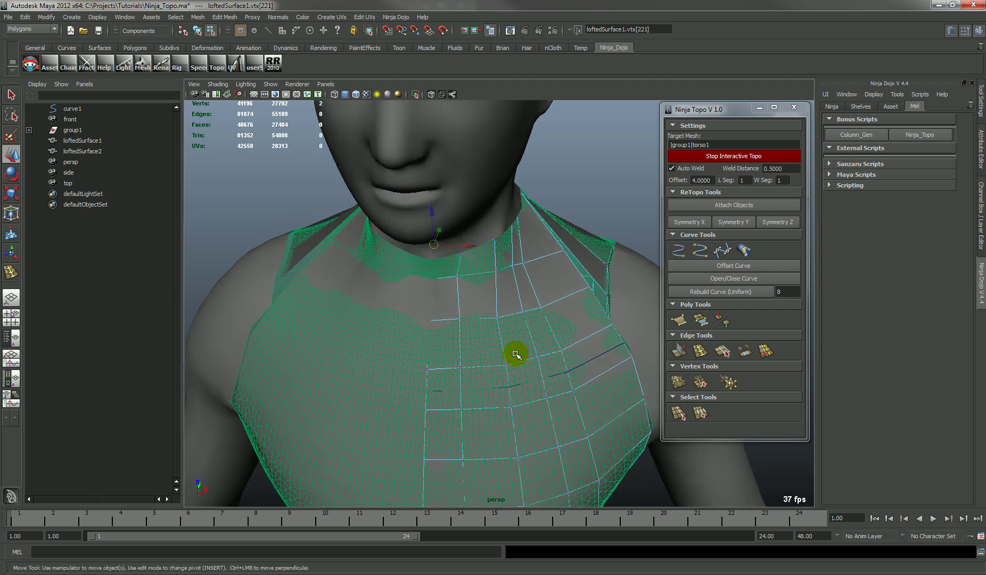
- Pull the border vertices along the top of the shoulder away from the arm seam and up toward the neck
left_click_drag(503, 353, 537, 323, "alt")
left_click(528, 338)
left_click_drag(527, 339, 470, 291, "alt")
left_click_drag(462, 335, 457, 341)
left_click_drag(463, 336, 491, 304)
left_click_drag(505, 341, 528, 320)
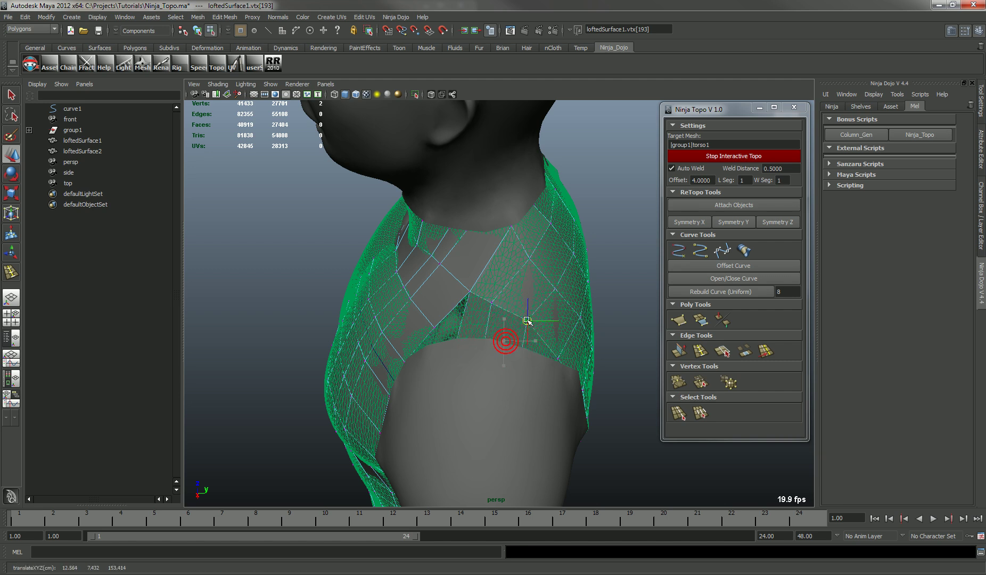
- Try to extrude the open border edges across the top of the shoulder toward the armhole
left_click_drag(560, 353, 497, 337, "alt")
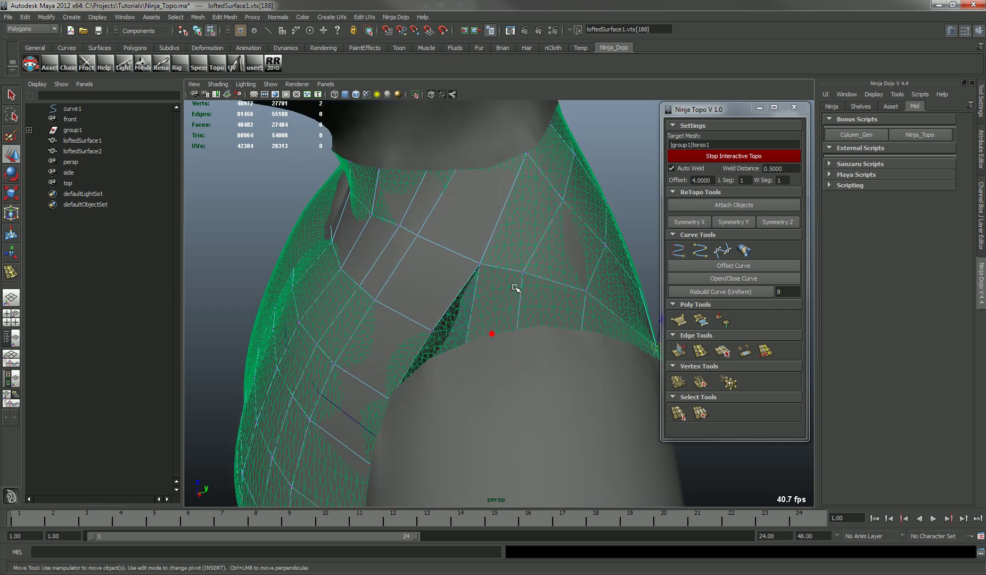
left_click_drag(499, 277, 497, 275, "alt")
right_click_drag(496, 275, 504, 236)
left_click(494, 273)
left_click_drag(549, 315, 375, 271, "alt")
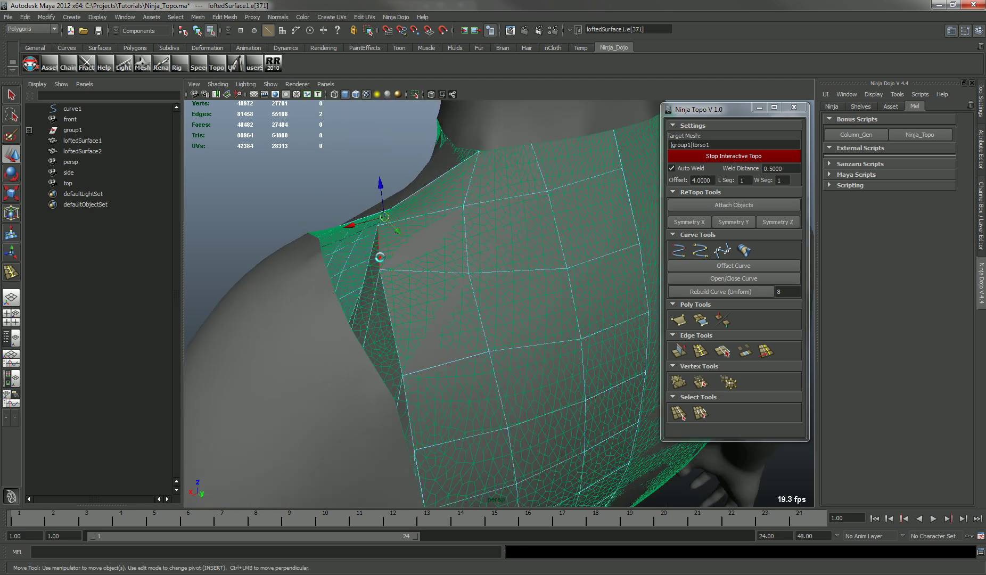
left_click_drag(435, 379, 489, 415, "alt")
left_click(670, 352)
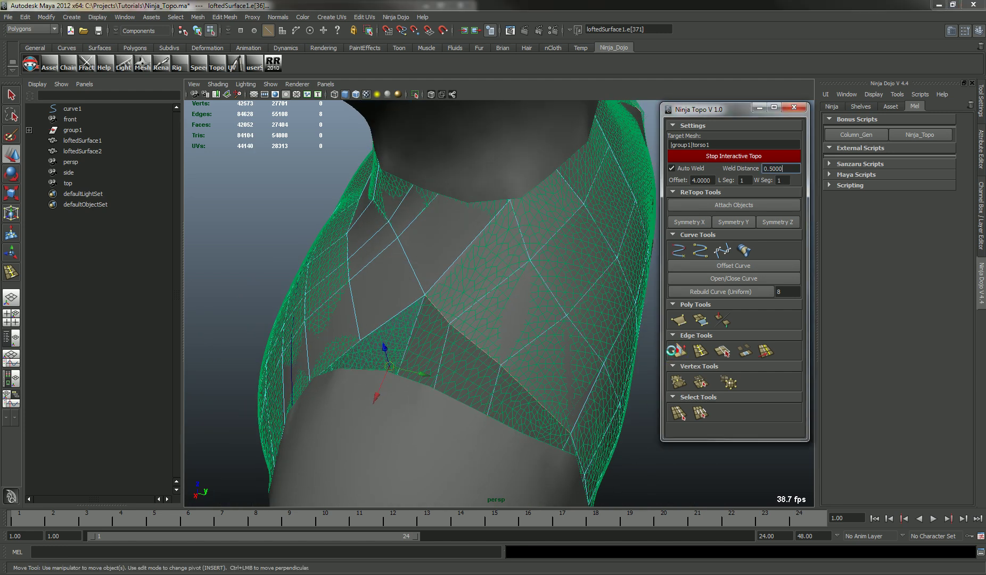
left_click_drag(498, 371, 455, 355, "alt")
left_click_drag(495, 319, 516, 327, "alt")
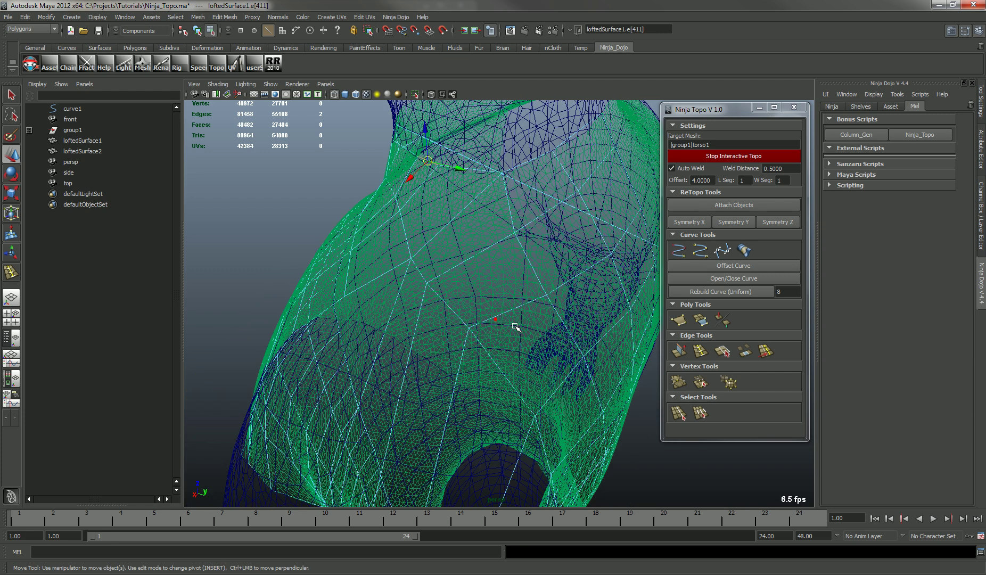
key("ctrl+z")
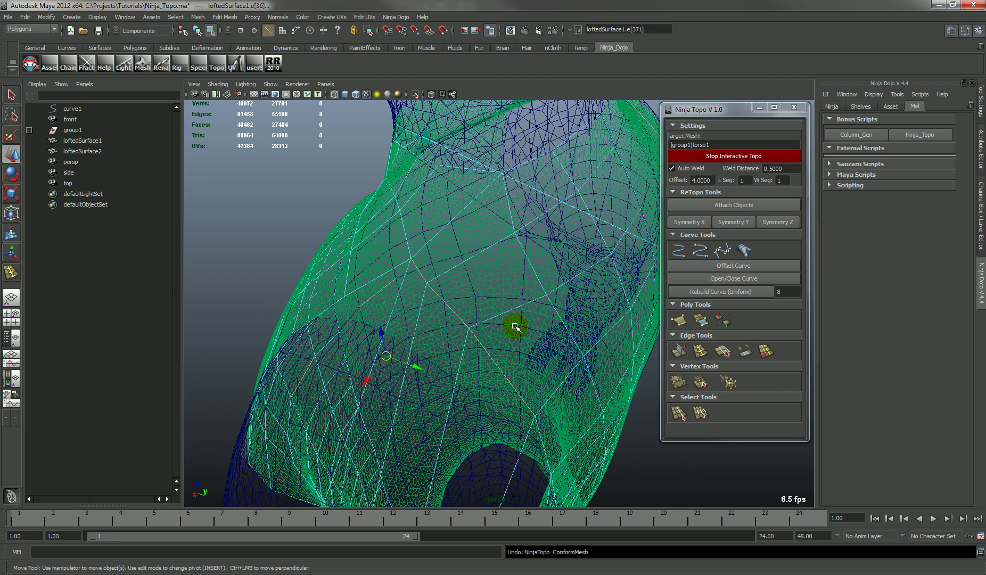
left_click_drag(515, 327, 513, 341, "alt")
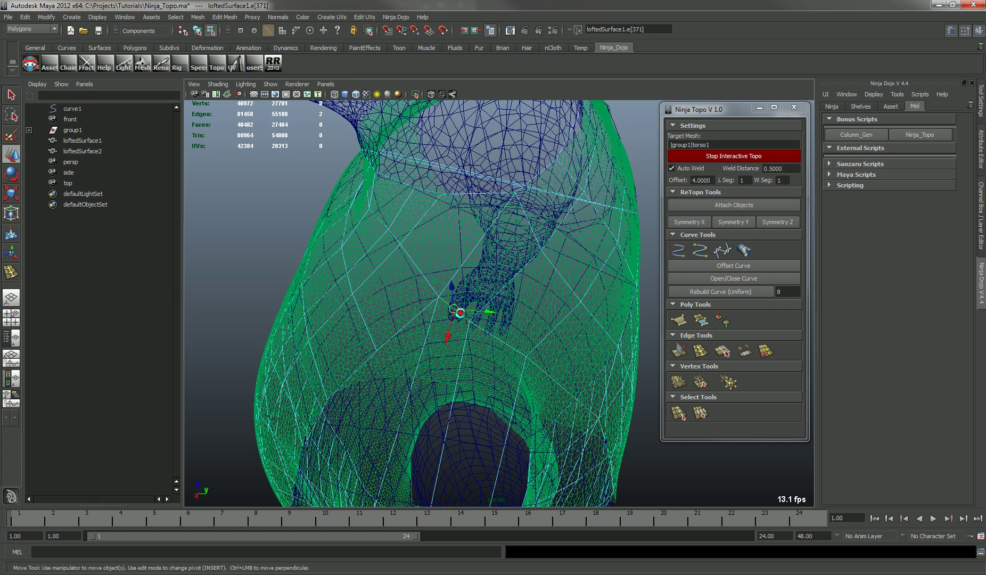
key("5")
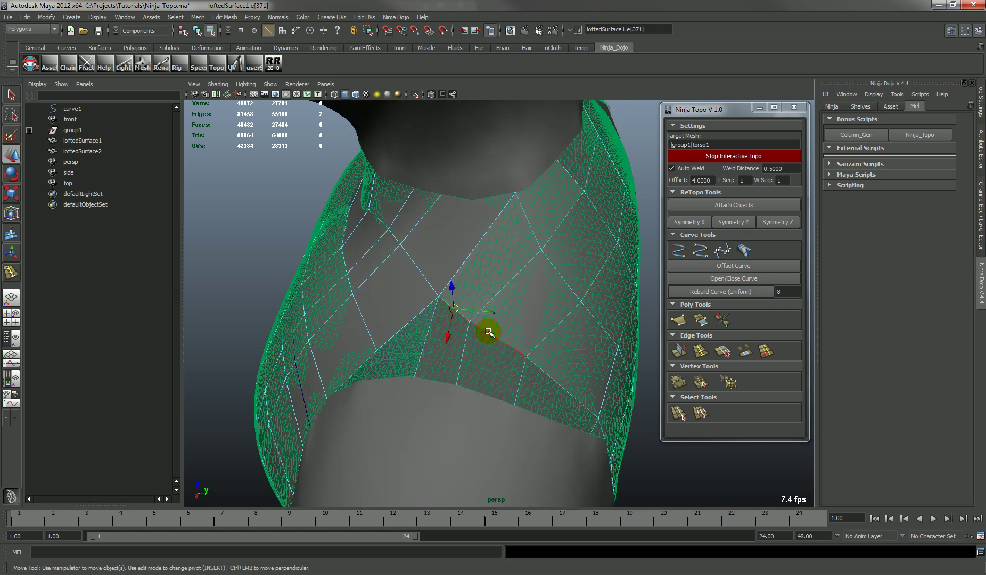
- Return to object selection, select the low-poly surface loftedSurface1 and isolate it in the viewport
left_click_drag(539, 394, 451, 361, "alt")
right_click(555, 331)
left_click(555, 332)
left_click_drag(555, 332, 482, 389, "alt")
right_click(514, 332)
left_click(559, 319)
key("shift+i")
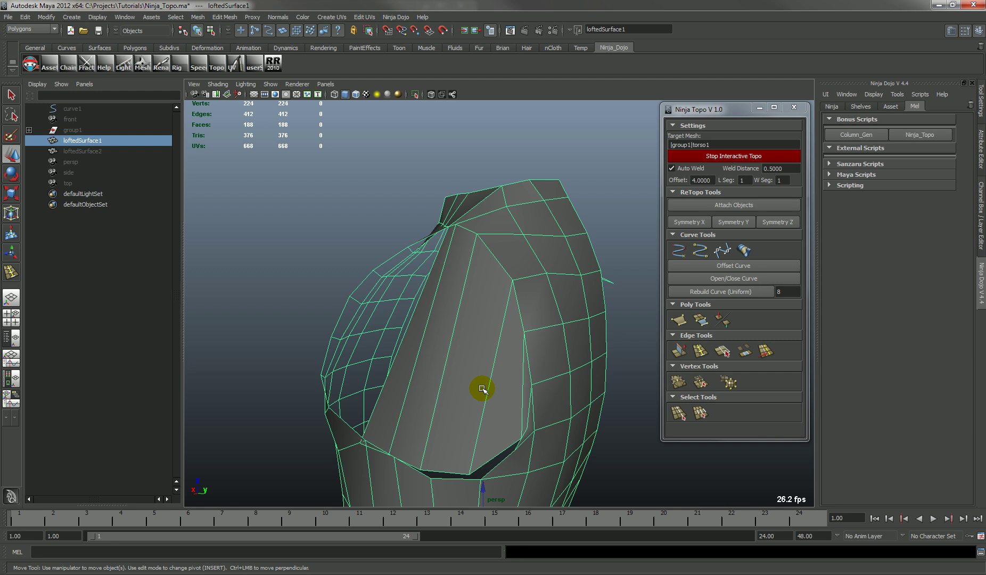
- Delete the long faces stretched across the arm opening and bring the rest of the character back into view
right_click(473, 419)
left_click(473, 406)
left_click(521, 414)
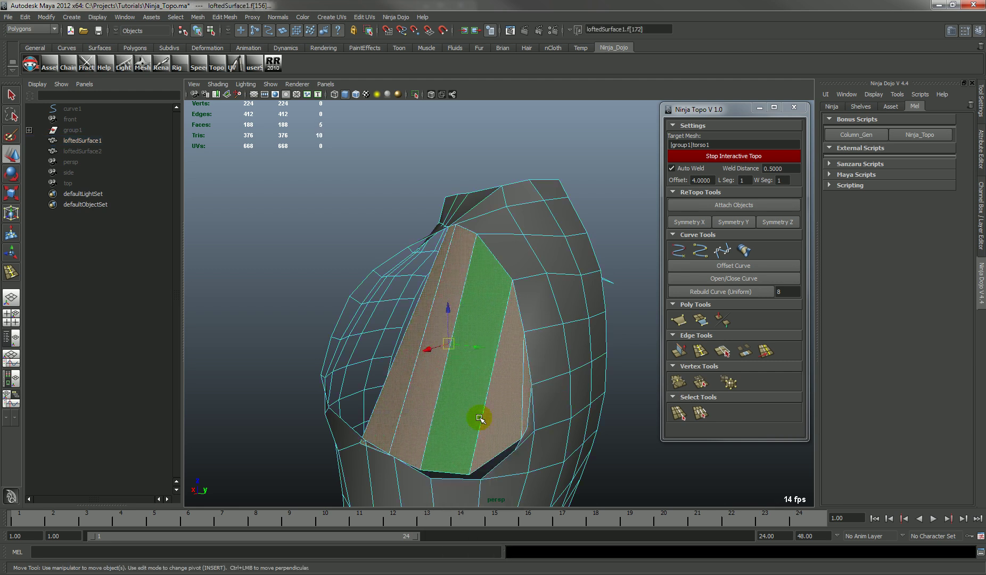
key("Delete")
left_click_drag(408, 390, 516, 377, "alt")
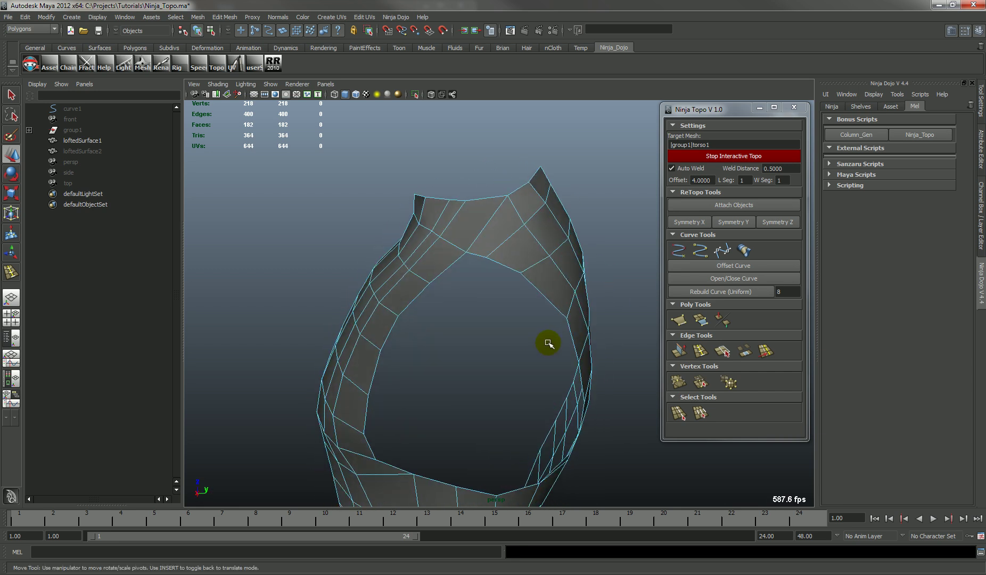
key("shift+i")
- Select the torso1 mesh and restart interactive topo with it as the target mesh
left_click_drag(430, 324, 515, 326, "alt")
scroll(496, 324, "down", 3)
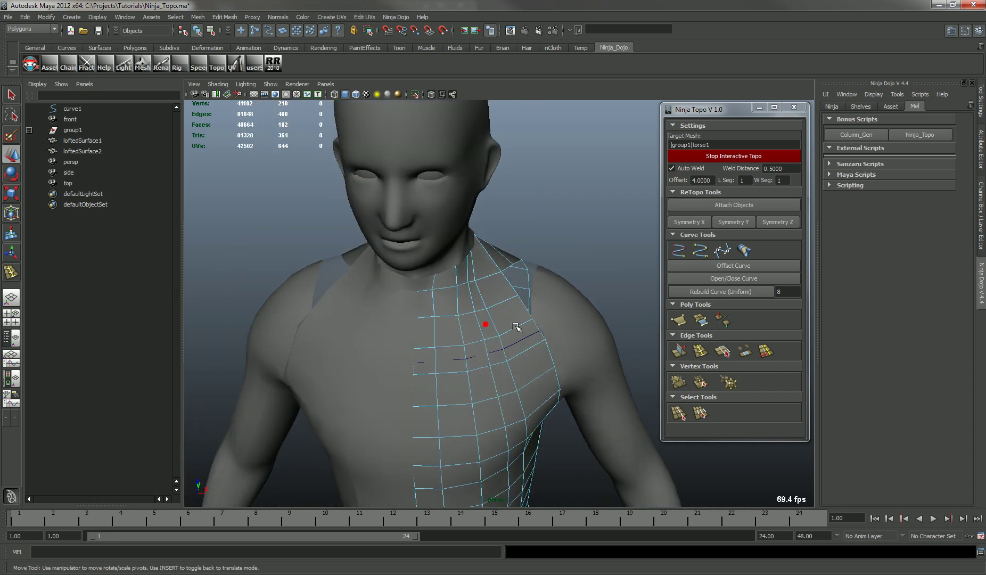
left_click(319, 276)
left_click(471, 324)
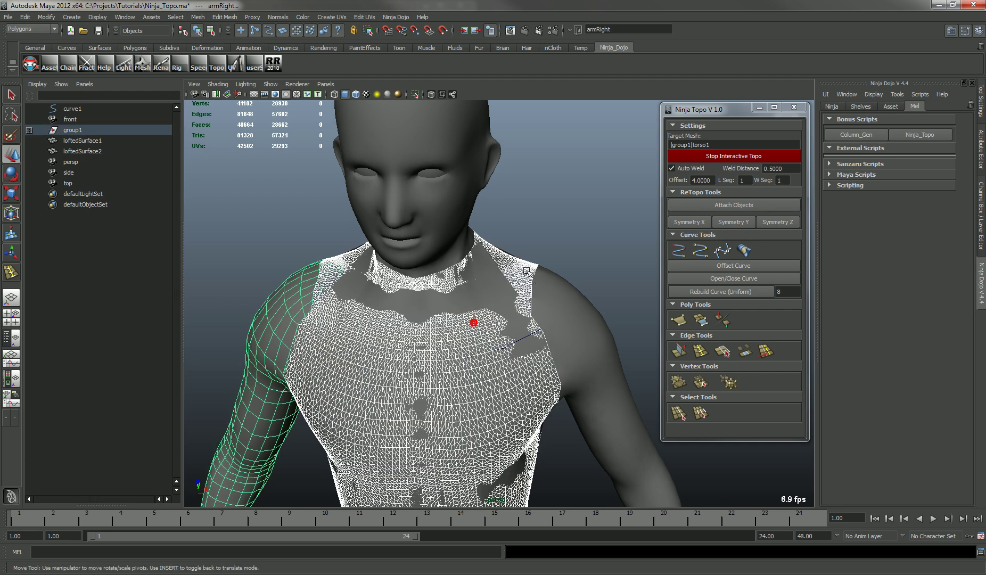
left_click_drag(569, 293, 496, 299, "alt")
scroll(565, 280, "up", 3)
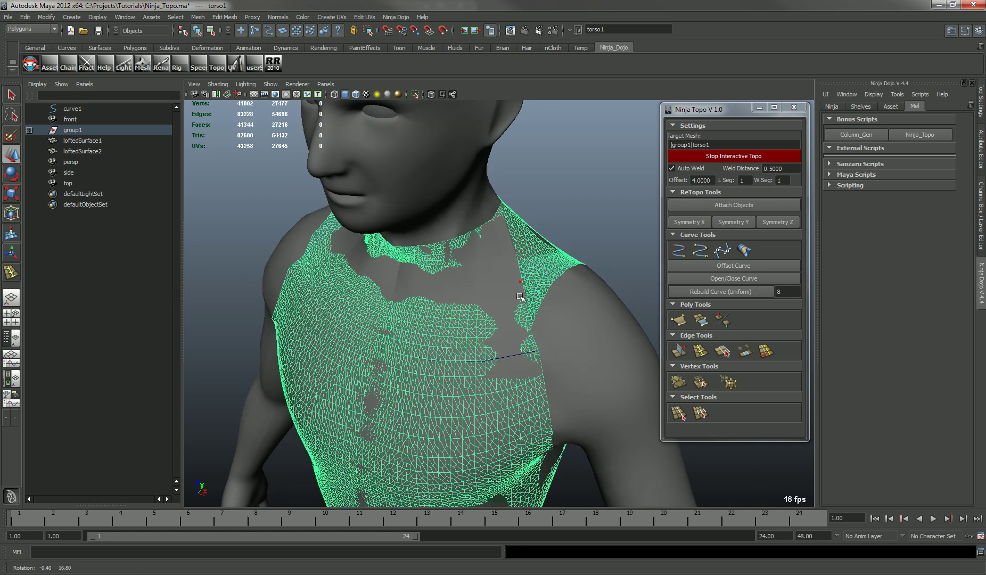
left_click(729, 156)
left_click(539, 264)
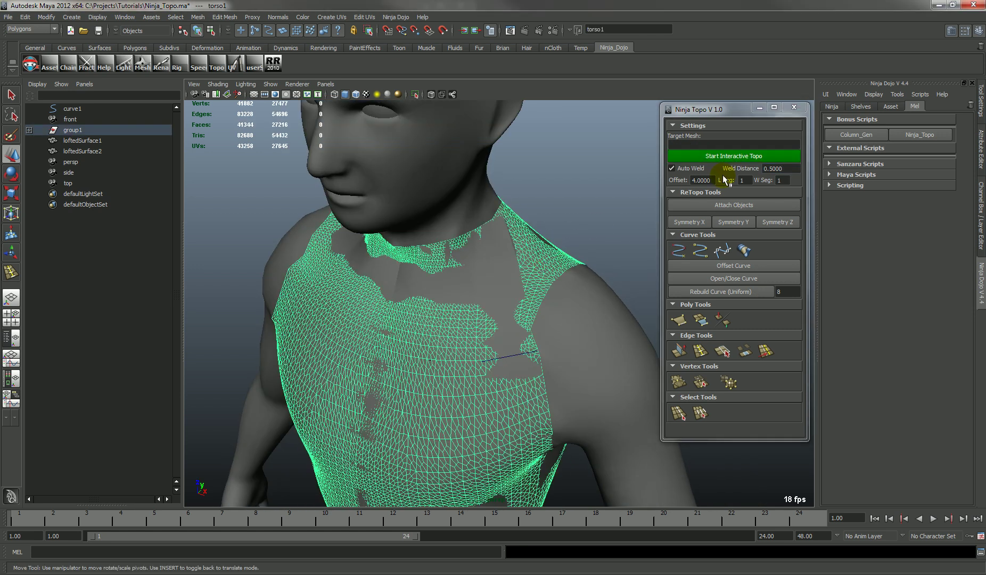
left_click(734, 155)
- Move the armhole border vertex beside the shoulder blade on the back piece down onto the arm seam
left_click_drag(556, 288, 436, 320, "alt")
left_click(449, 322)
right_click_drag(482, 326, 452, 323)
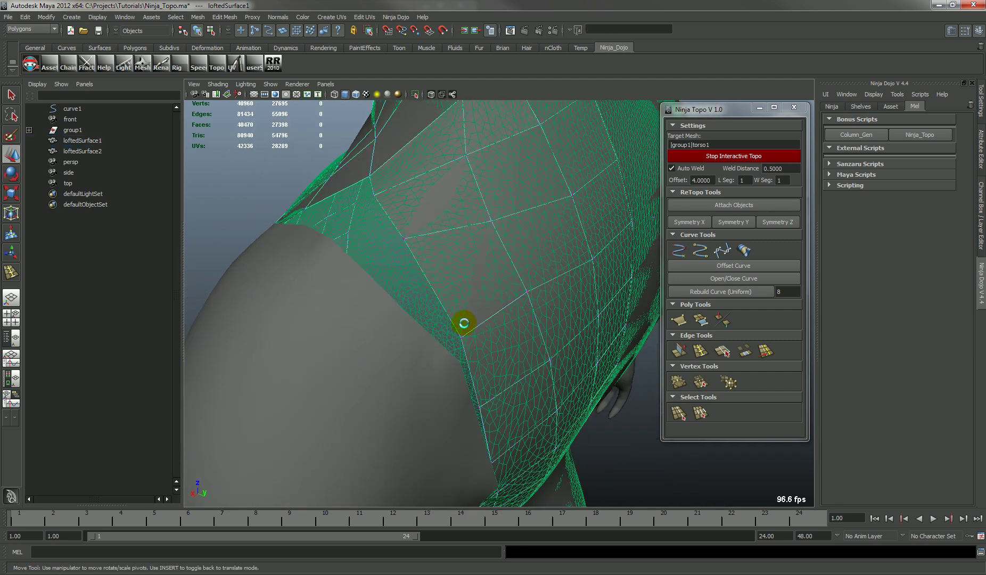
left_click(458, 337)
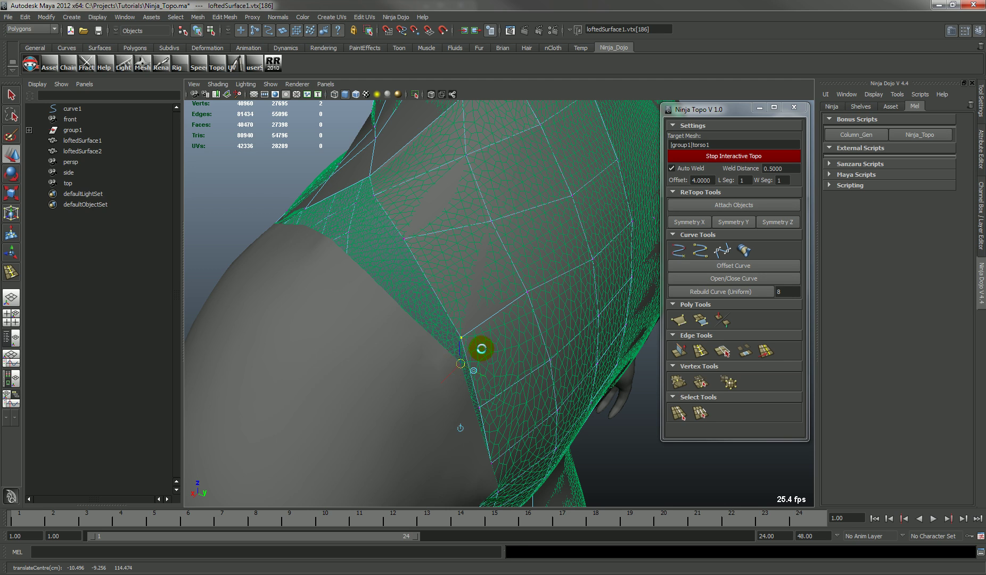
right_click_drag(474, 344, 495, 337)
left_click_drag(514, 337, 454, 339, "alt")
left_click(451, 336)
mouse_move(452, 336)
right_mouse_down()
mouse_move(436, 326)
mouse_move(433, 335)
right_mouse_up()
left_click(429, 346)
left_click(440, 337)
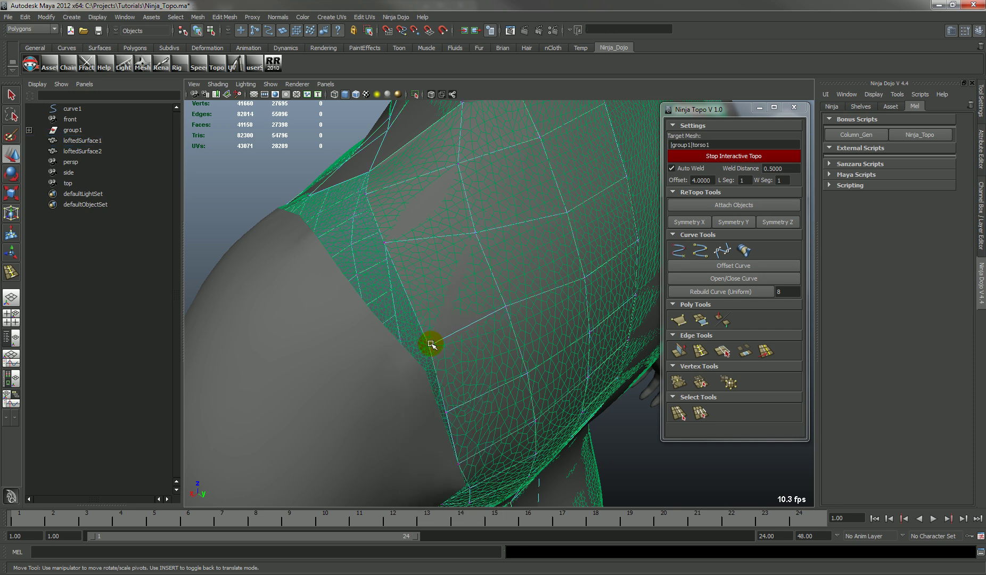
left_click(430, 346)
left_click_drag(431, 345, 422, 367)
- Append a quad to the front shoulder border edge, extending it over the gap between the chest piece and the shoulder top
left_click_drag(368, 247, 485, 314, "alt")
left_click_drag(426, 319, 474, 338, "alt")
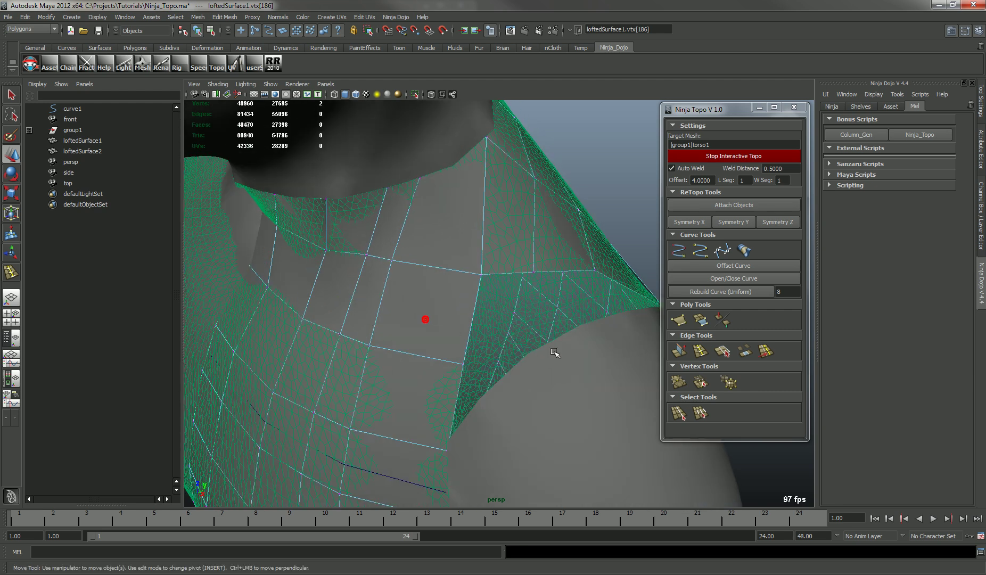
left_click(701, 320)
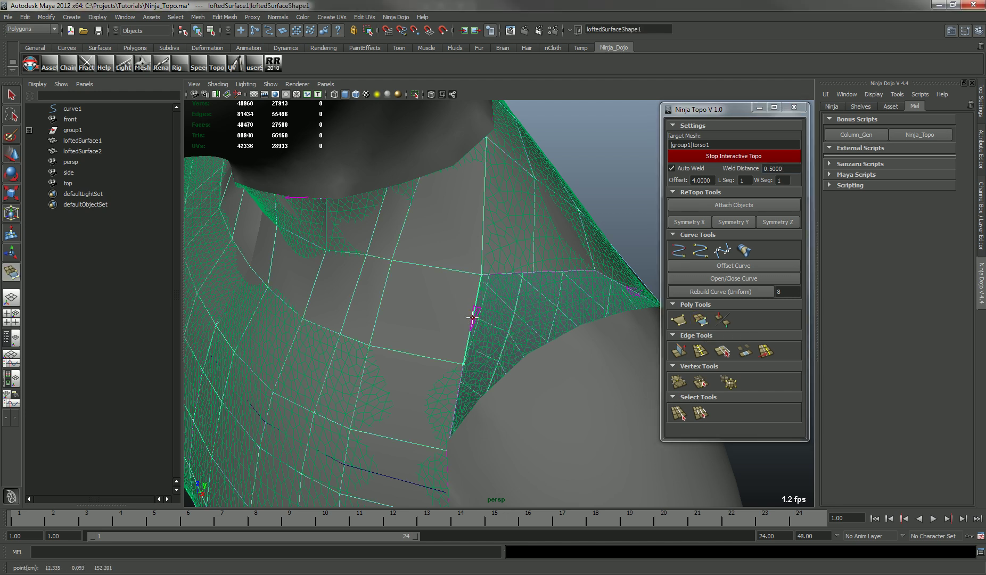
left_click(509, 330)
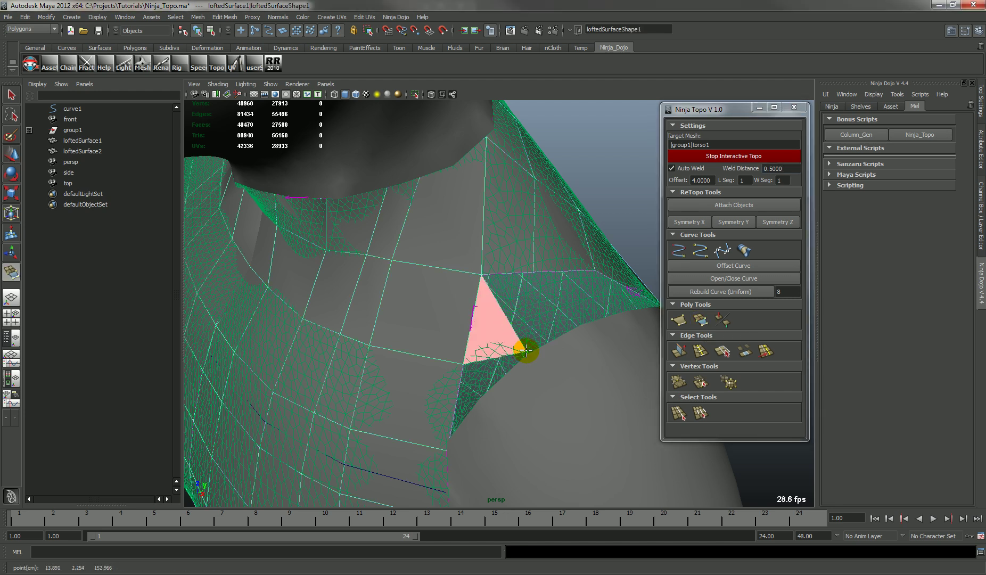
left_click(529, 273)
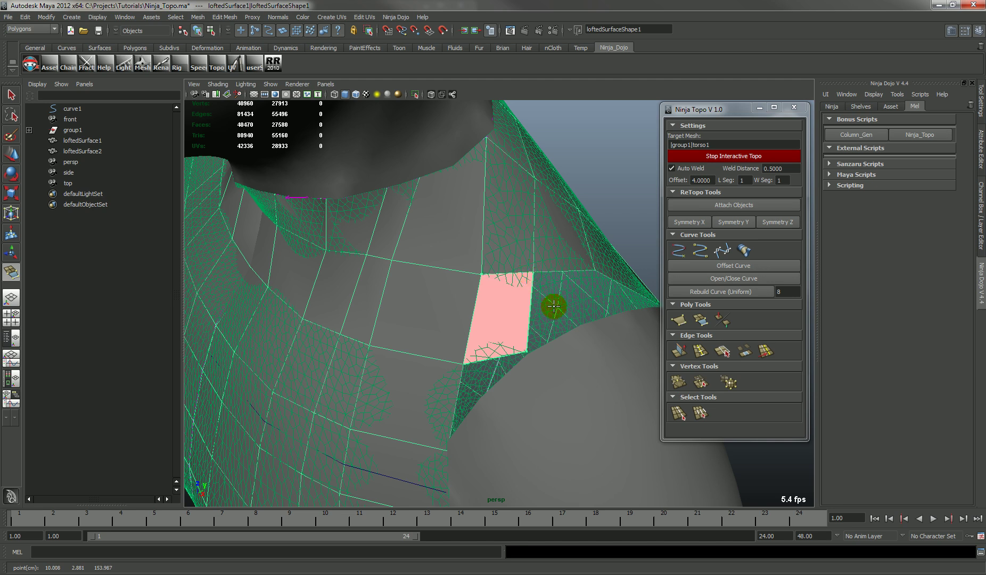
key("Return")
- Append a second quad from the new face's open side edge, following the armhole backward over the shoulder
left_click_drag(545, 308, 494, 316, "alt")
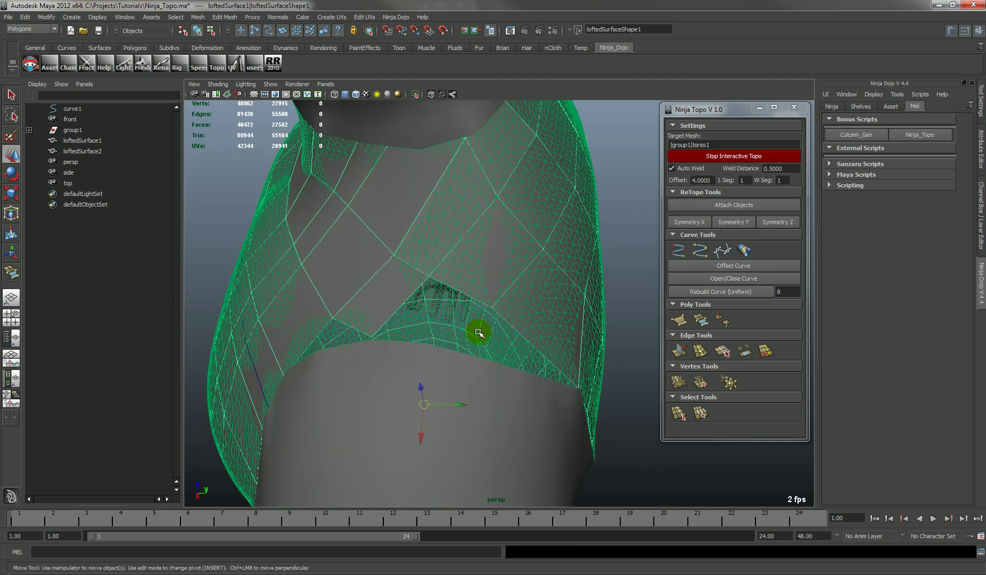
key("g")
left_click(402, 311)
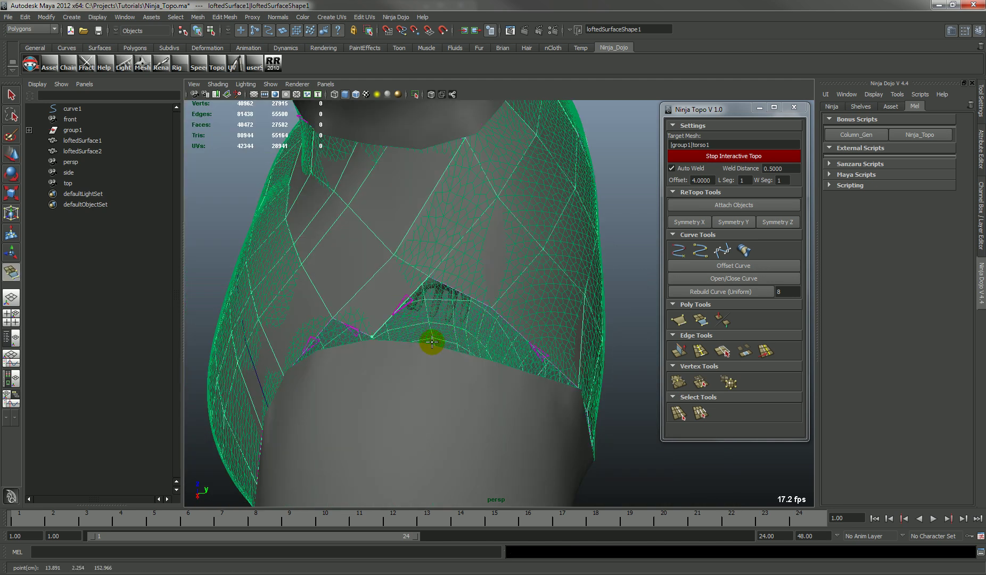
left_click_drag(432, 342, 454, 347)
left_click(480, 300)
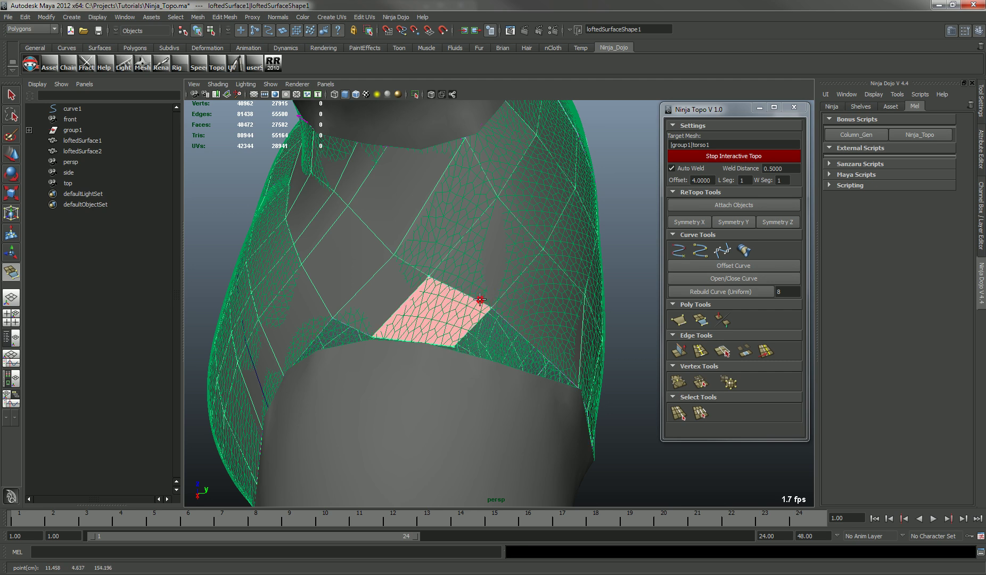
key("Return")
- Try to append a third quad along the armhole, reaching down to the back piece's border
left_click_drag(504, 352, 391, 316, "alt")
key("g")
left_click(363, 254)
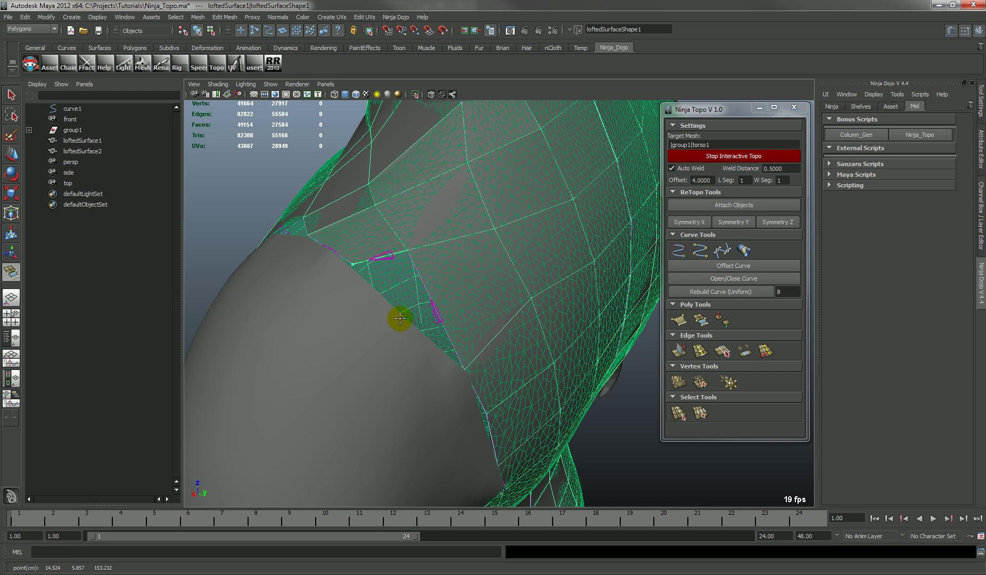
left_click(416, 330)
left_click(447, 336)
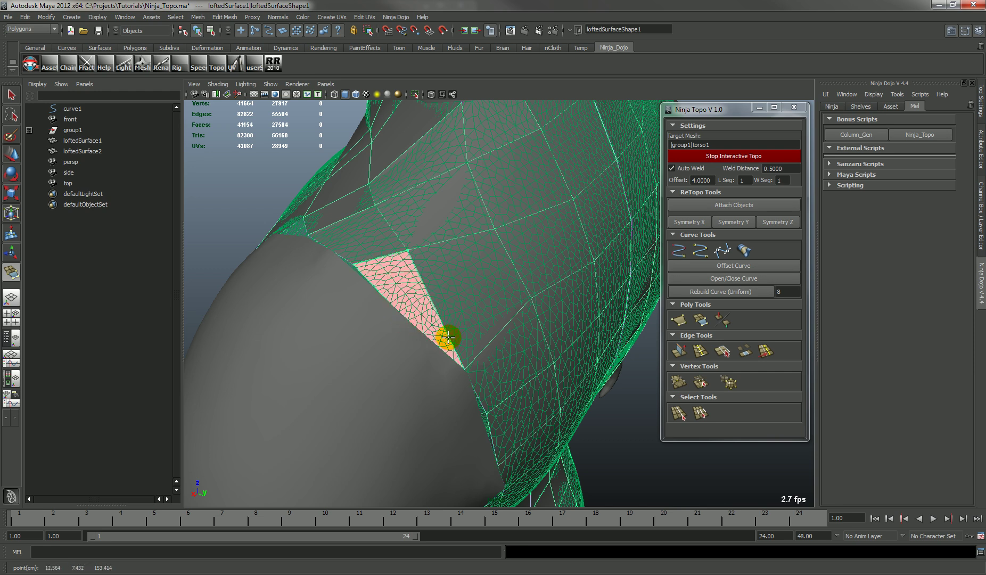
key("Return")
left_click_drag(301, 302, 343, 314, "alt")
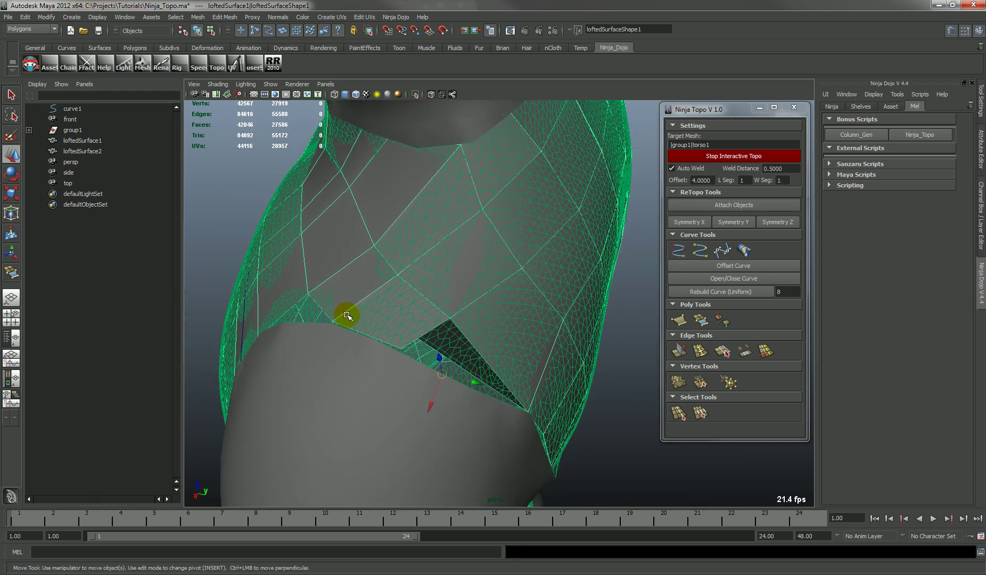
key("ctrl+z")
- Append a polygon filling the triangular gap at the back of the armhole, between the shoulder face and the back piece
left_click_drag(428, 336, 419, 273, "alt")
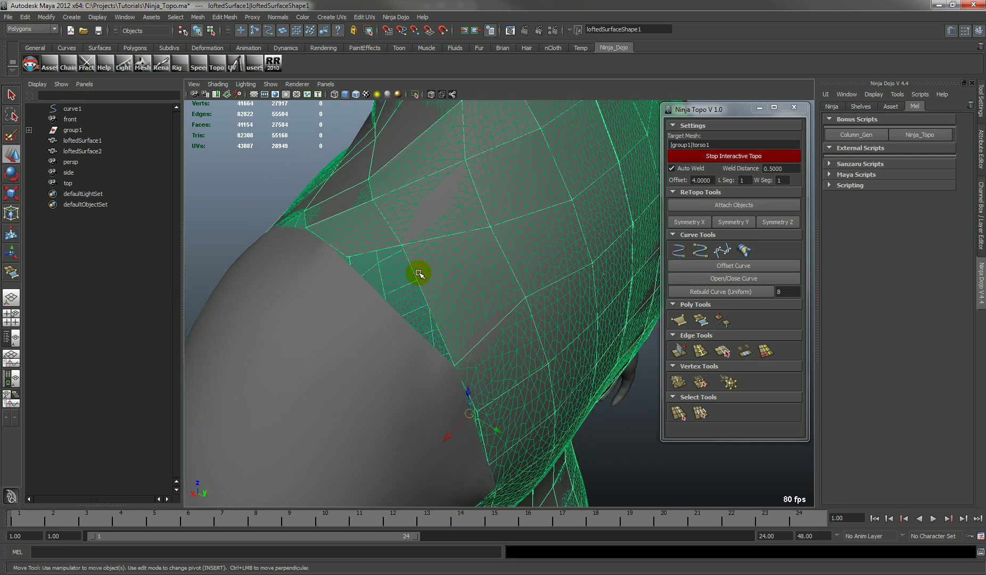
left_click(705, 319)
left_click(366, 251)
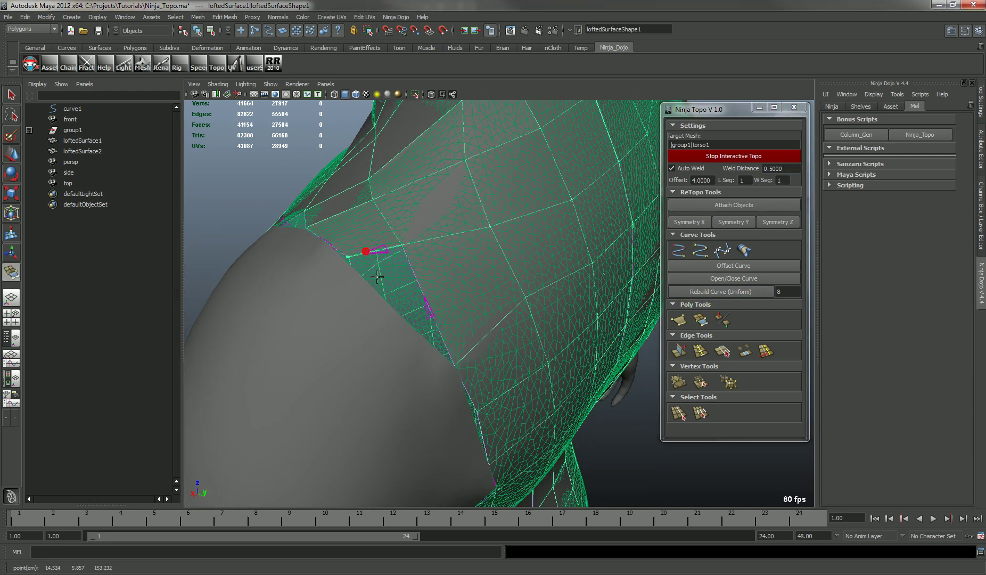
left_click(400, 312)
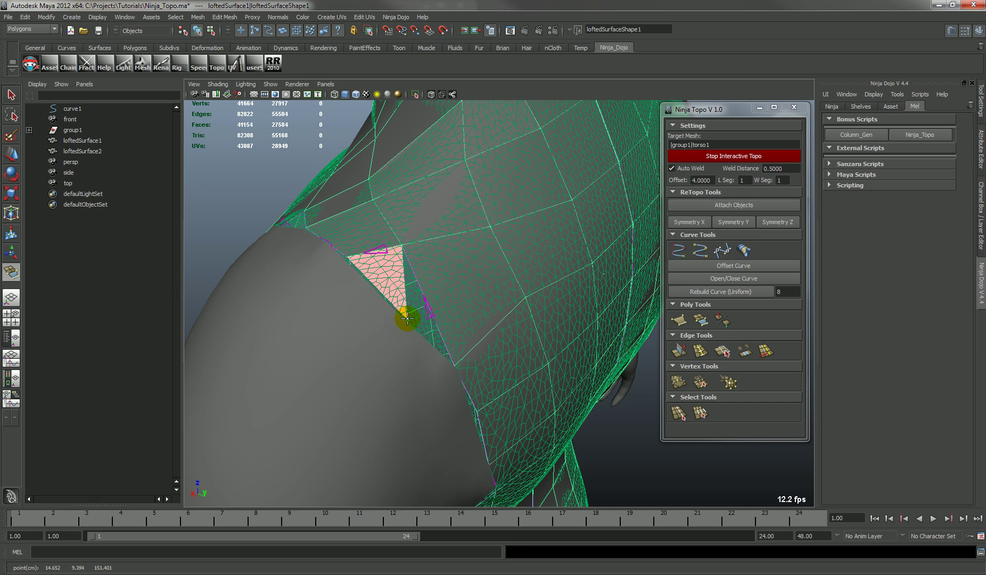
left_click_drag(408, 313, 451, 354)
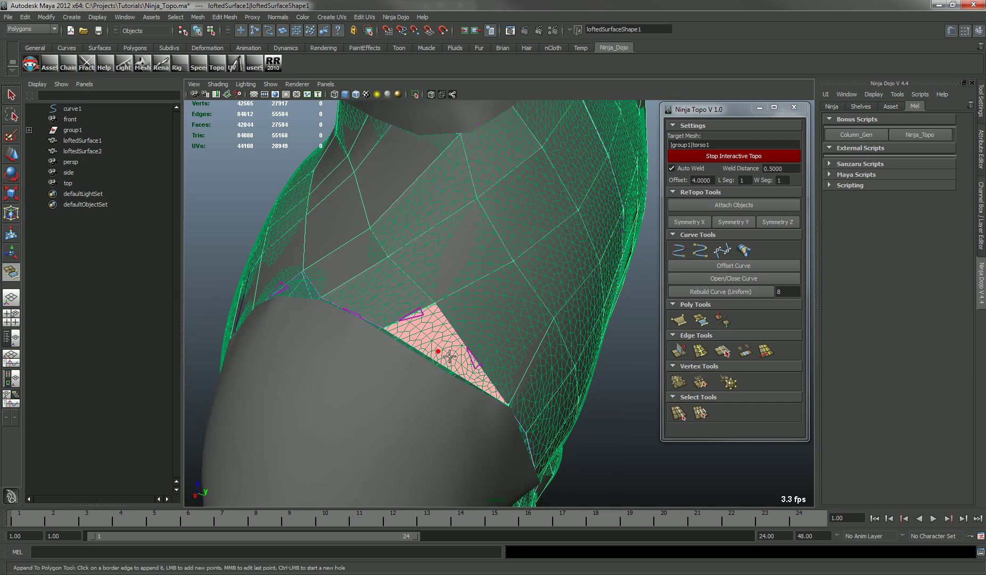
key("w")
- Append a polygon filling the triangular gap at the front of the armhole, between the chest piece and the shoulder face
left_click_drag(358, 330, 486, 334, "alt")
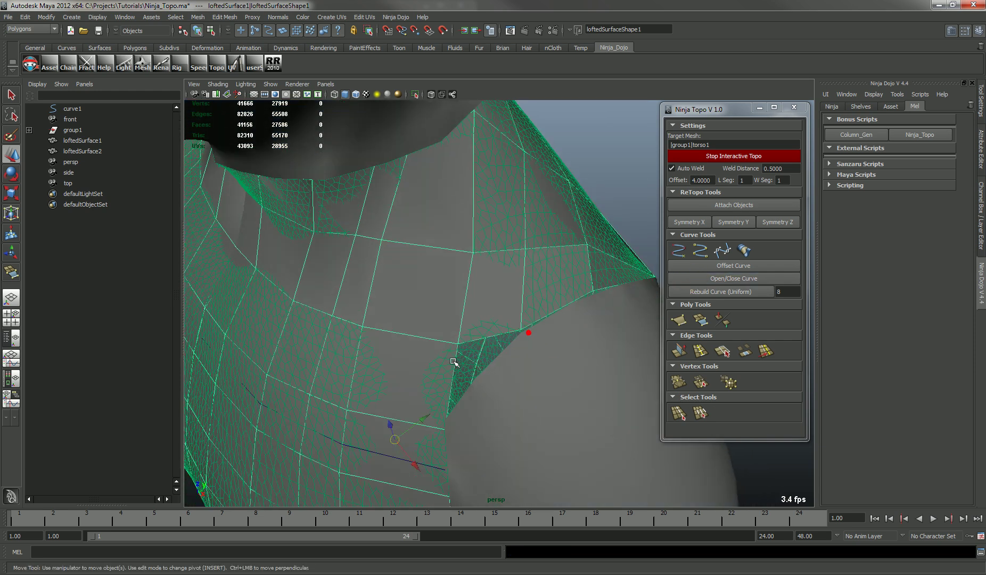
left_click(679, 350)
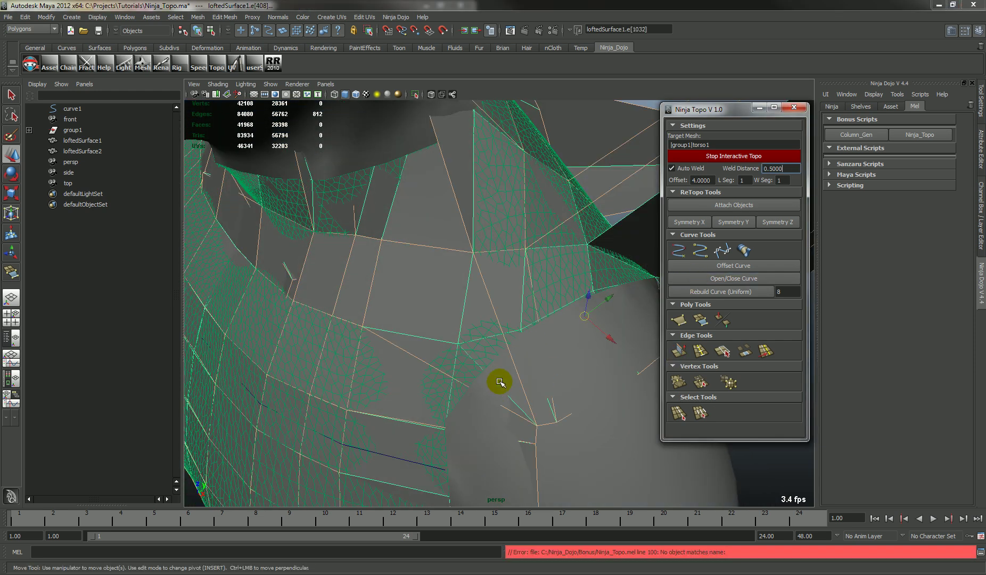
key("ctrl+z")
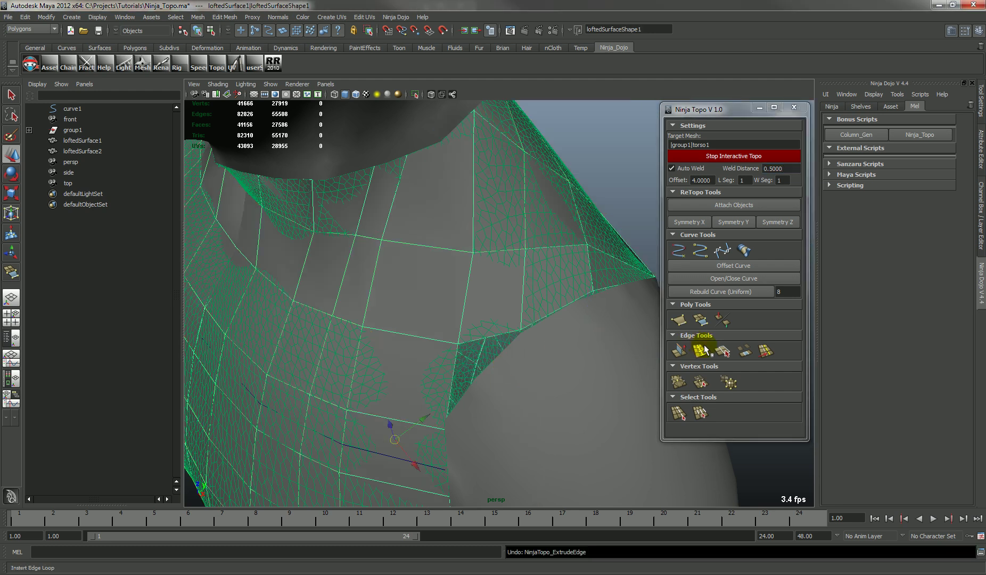
left_click(705, 324)
left_click(451, 379)
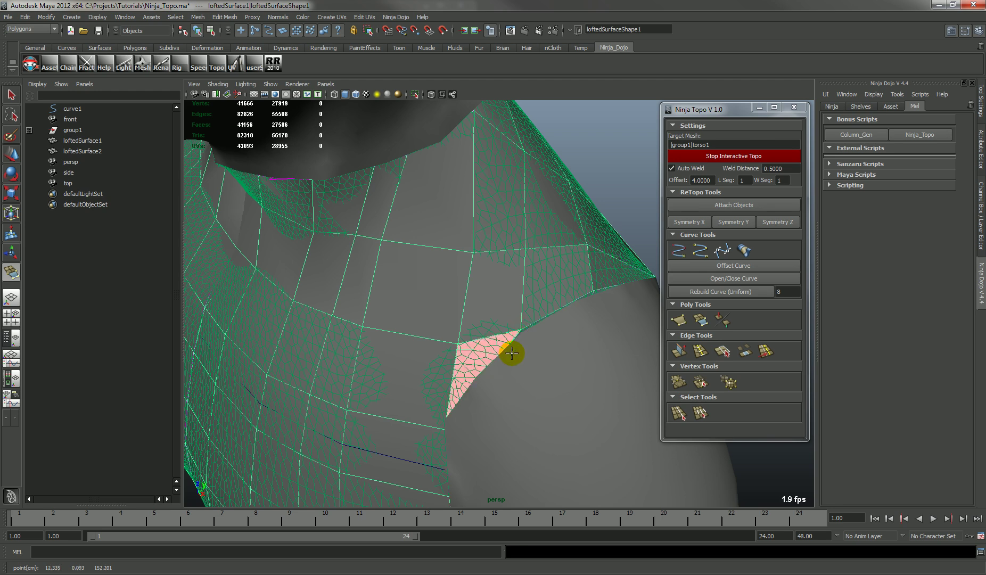
key("w")
- Hide everything except the retopologized torso mesh
left_click_drag(441, 405, 491, 372, "alt")
right_click_drag(491, 372, 488, 325, "alt")
middle_click_drag(487, 325, 491, 273, "alt")
right_click_drag(491, 365, 456, 305, "alt")
left_click_drag(451, 302, 451, 330, "alt")
scroll(490, 326, "up", 5)
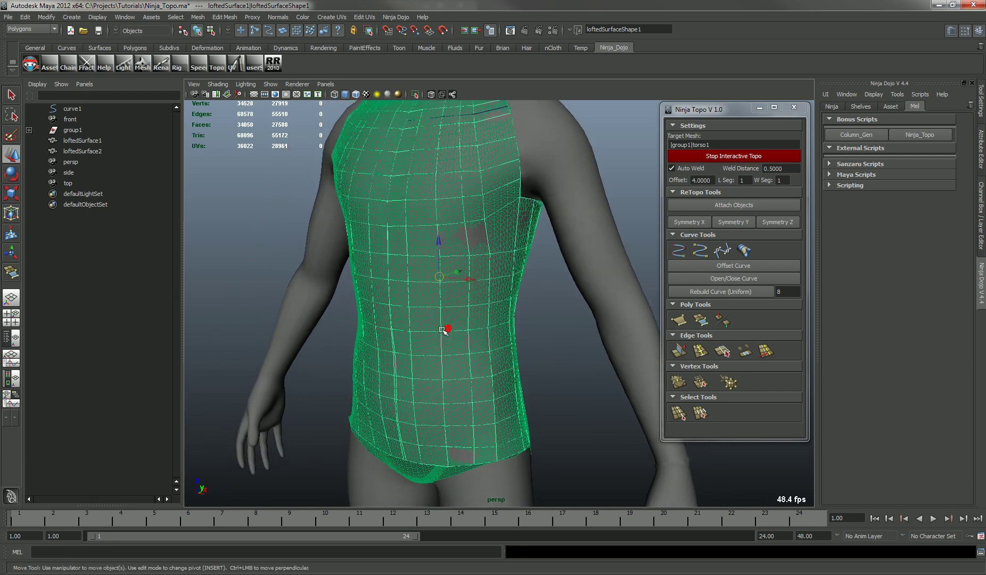
key("alt+h")
- Examine the isolated low-poly torso mesh from the front, side and back, including the armhole and shoulder
left_click(500, 279)
left_click_drag(599, 314, 457, 313, "alt")
left_click(575, 330)
left_click_drag(592, 354, 539, 367, "alt")
left_click(508, 341)
left_click_drag(554, 312, 453, 297, "alt")
middle_click_drag(410, 235, 418, 297, "alt")
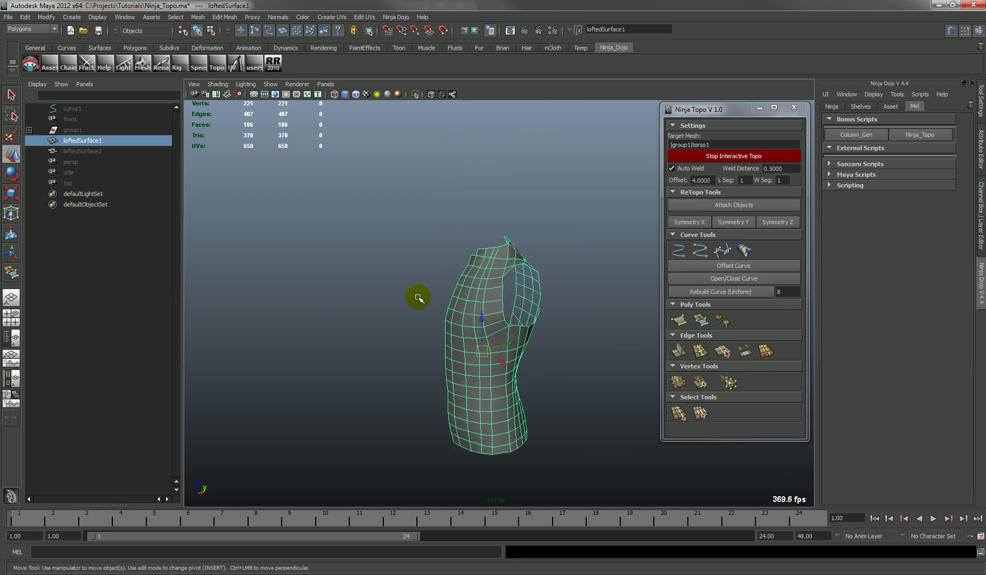
scroll(426, 290, "up", 3)
left_click_drag(429, 257, 356, 210, "alt")
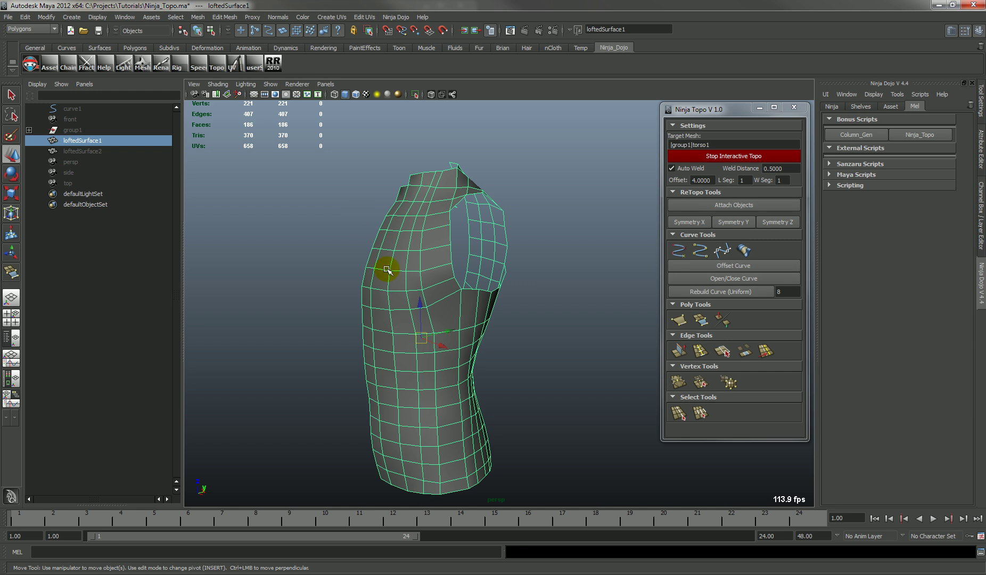
left_click_drag(379, 253, 367, 253, "alt")
- Soften the edge normals of the low-poly torso mesh and check its shading
left_click(267, 17)
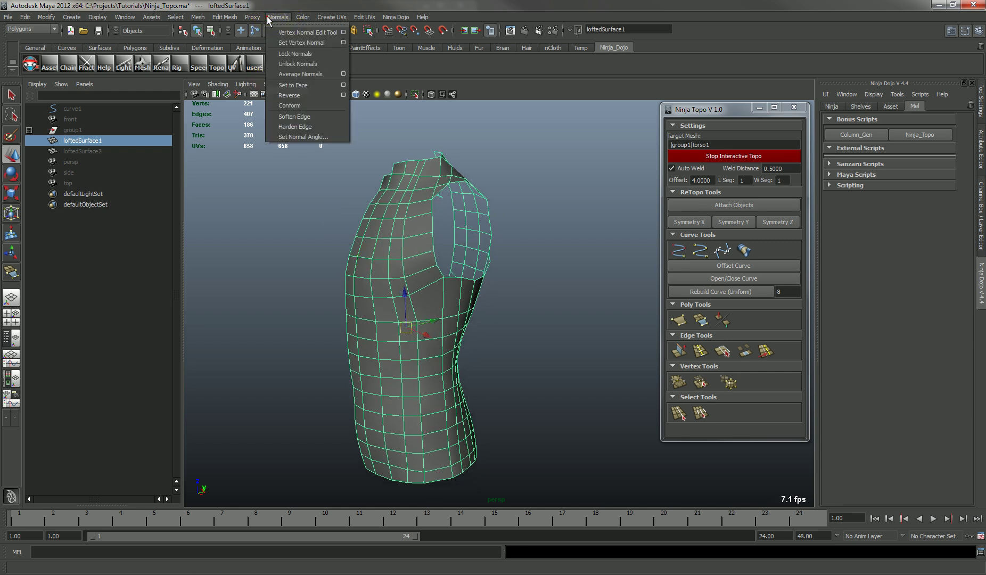
left_click(295, 116)
left_click_drag(395, 200, 520, 381, "alt")
left_click(454, 374)
left_click_drag(454, 374, 472, 385, "alt")
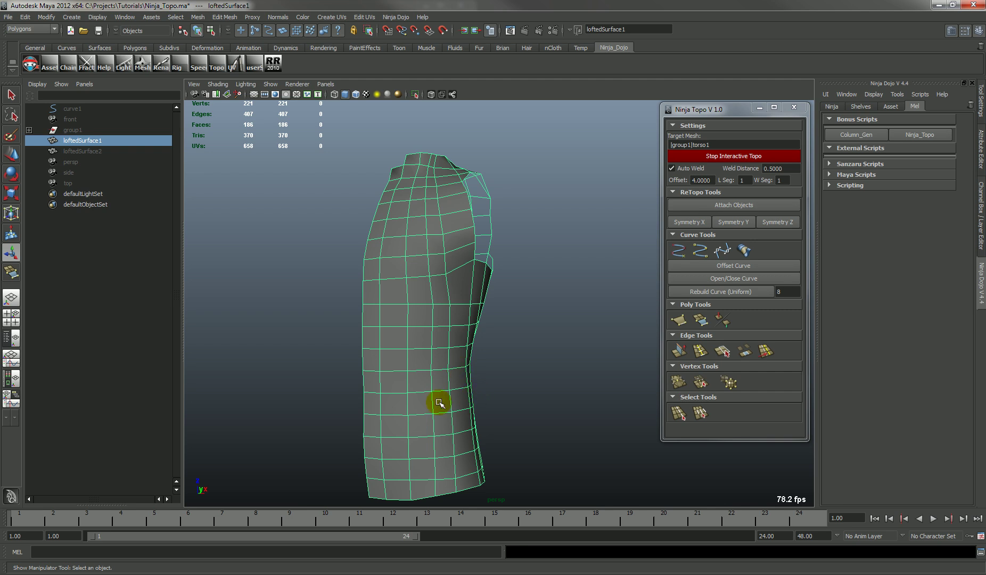
- Show the hidden body and dense torso mesh again
key("shift+i")
left_click_drag(432, 339, 455, 342, "alt")
middle_click_drag(455, 342, 479, 315, "alt")
mouse_move(478, 315)
left_mouse_down("alt")
mouse_move(459, 290)
mouse_move(478, 294)
mouse_move(471, 311)
mouse_move(489, 324)
mouse_move(460, 322)
mouse_move(494, 322)
left_mouse_up("alt")
- Delete the retopologized mesh loftedSurface1 from the torso
left_click(494, 322)
left_click(508, 277)
left_click(518, 289)
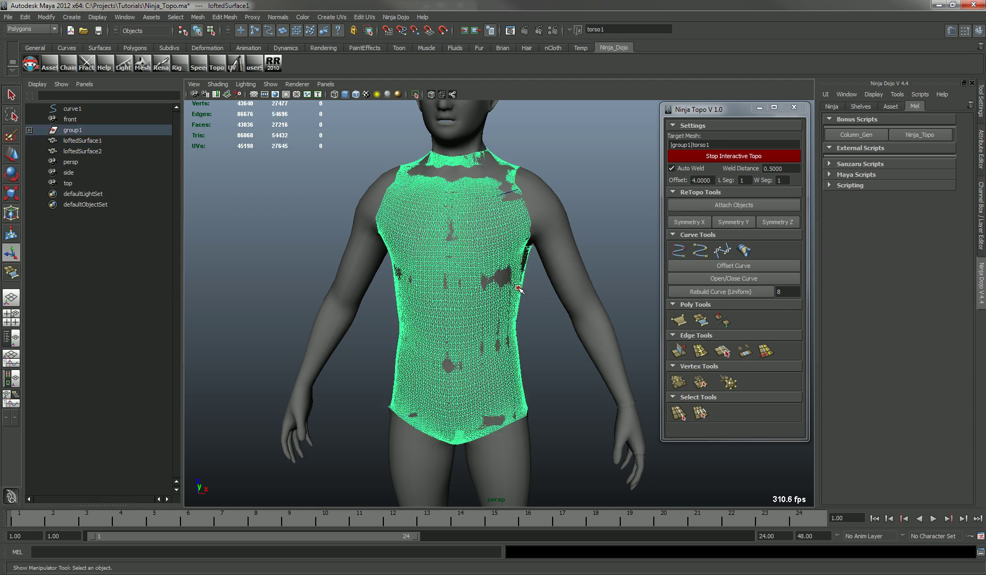
left_click(500, 168)
key("Delete")
- Stop the interactive topo session and restart it with the dense torso mesh torso1 as the target
left_click(527, 340)
left_click_drag(501, 335, 480, 335, "alt")
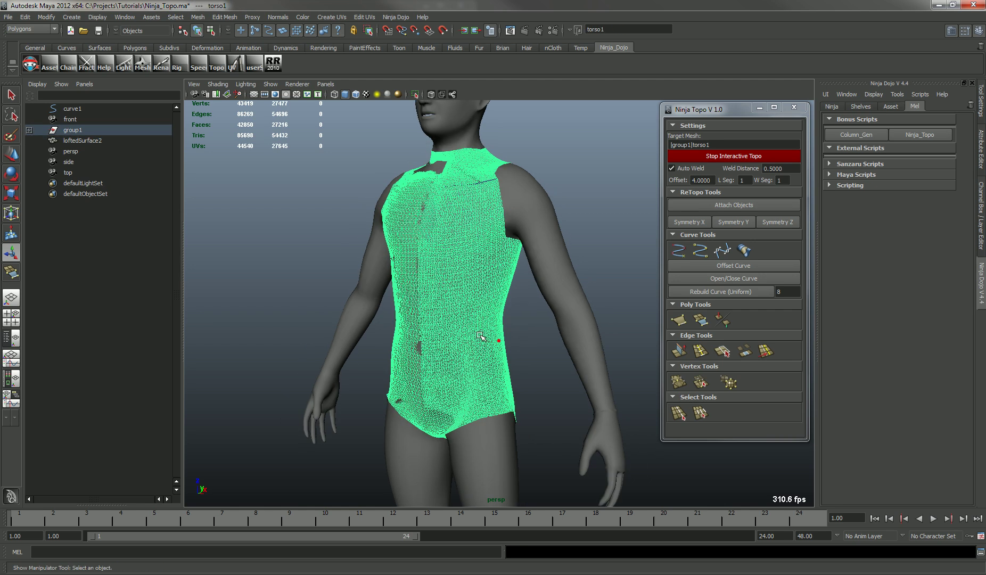
left_click(745, 157)
left_click(744, 158)
left_click(448, 281)
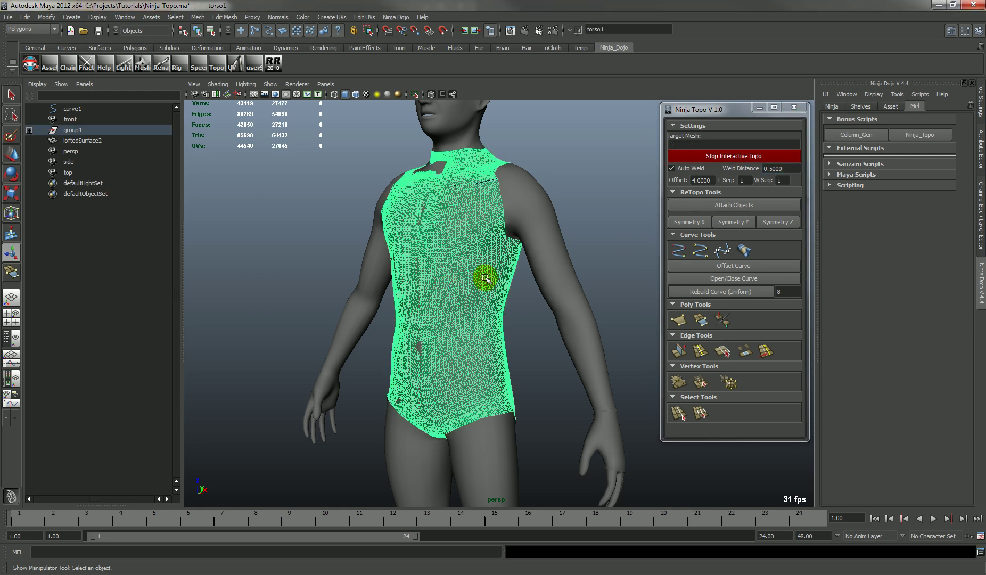
left_click(741, 156)
left_click(470, 231)
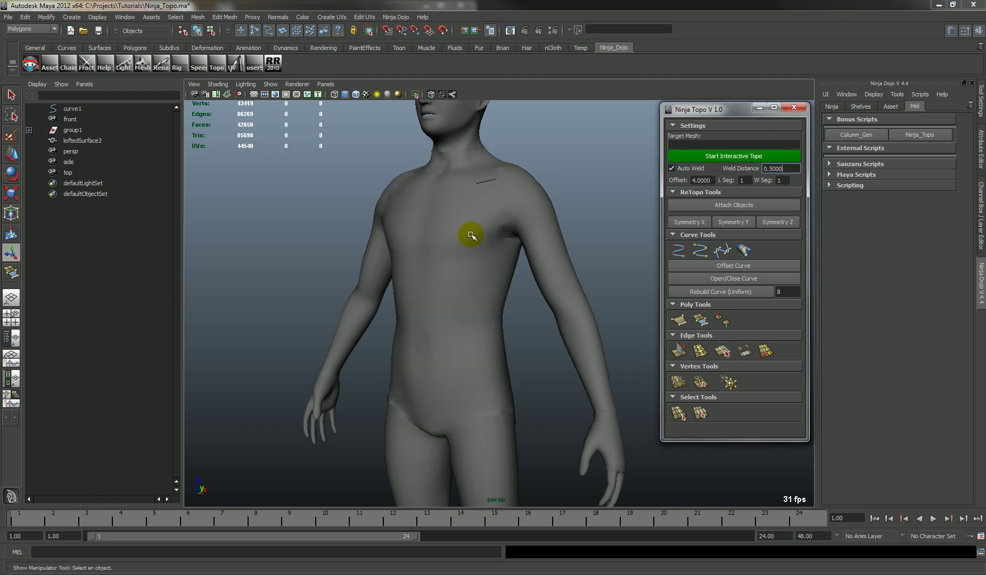
left_click(734, 156)
left_click_drag(517, 270, 511, 303, "alt")
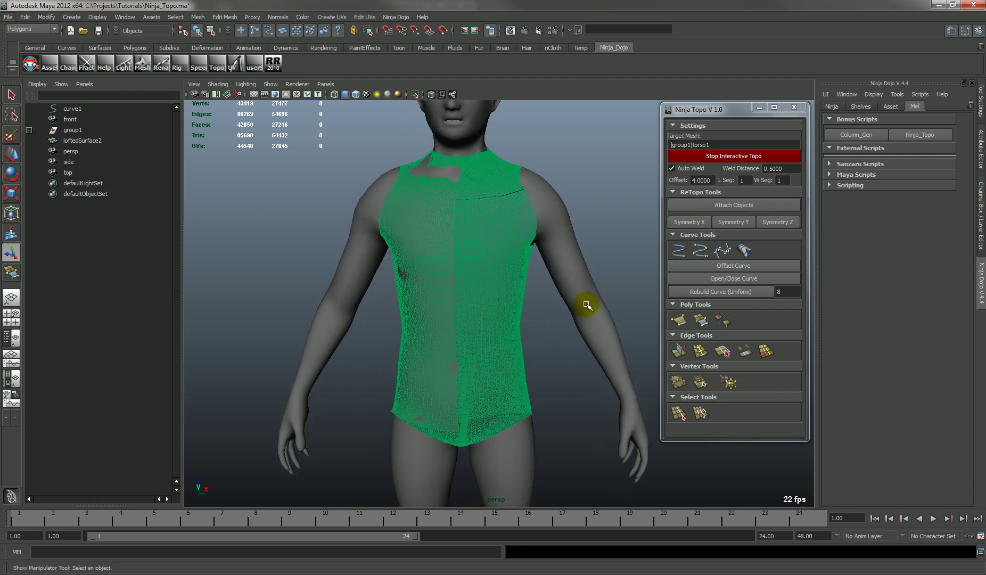
- Draw an EP curve on the torso surface at hip height, running from the front centre around the back to the front
left_click(678, 250)
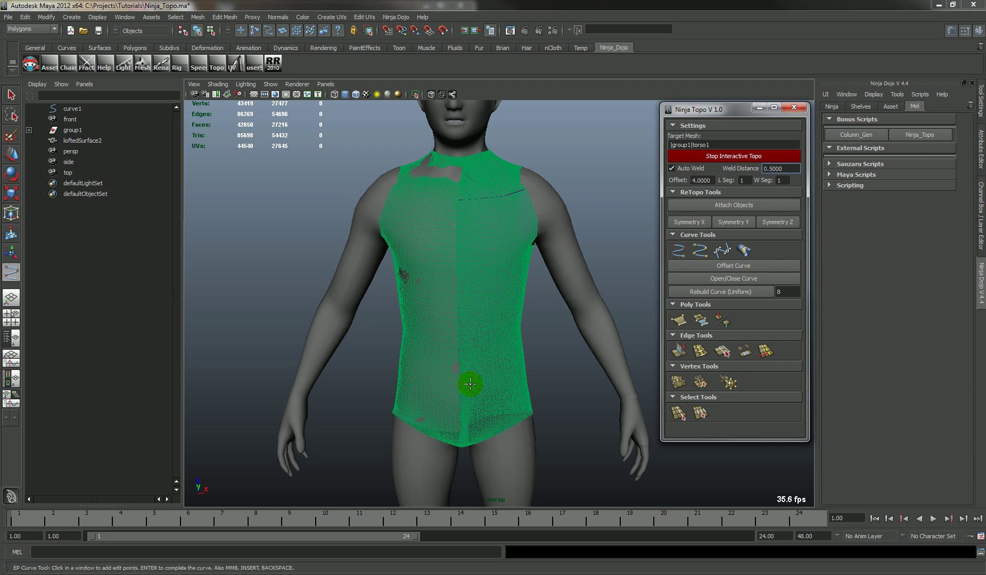
left_click(460, 400)
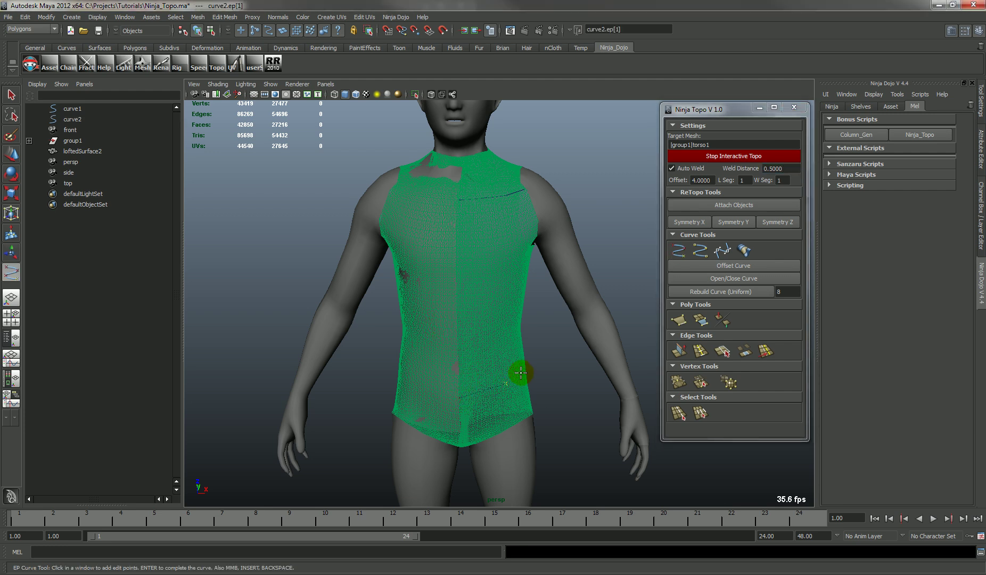
left_click(513, 383)
left_click_drag(531, 376, 471, 370, "alt")
left_click(473, 371)
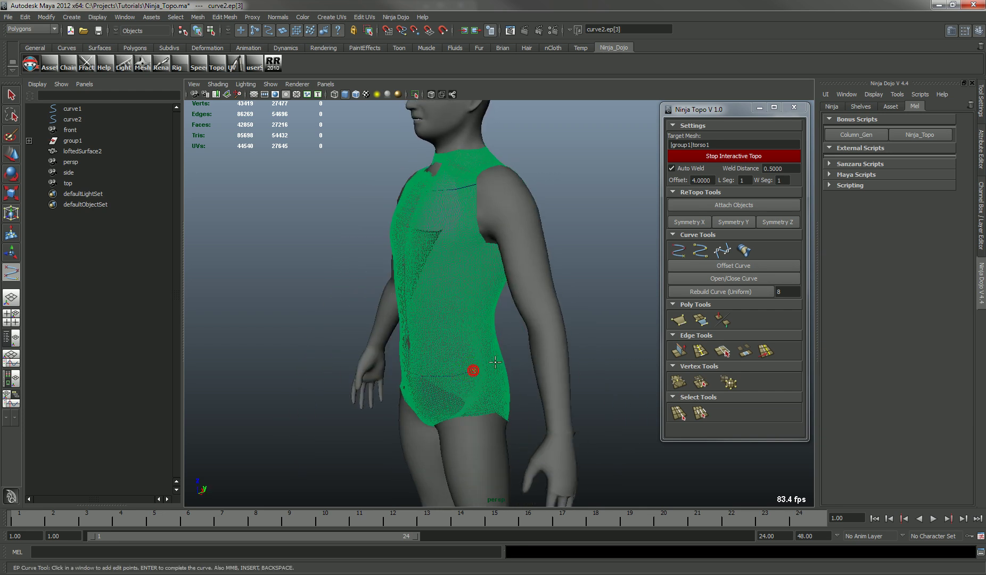
left_click_drag(560, 330, 448, 330, "alt")
left_click(496, 350)
left_click(531, 346)
left_click_drag(542, 340, 421, 354, "alt")
left_click(490, 388)
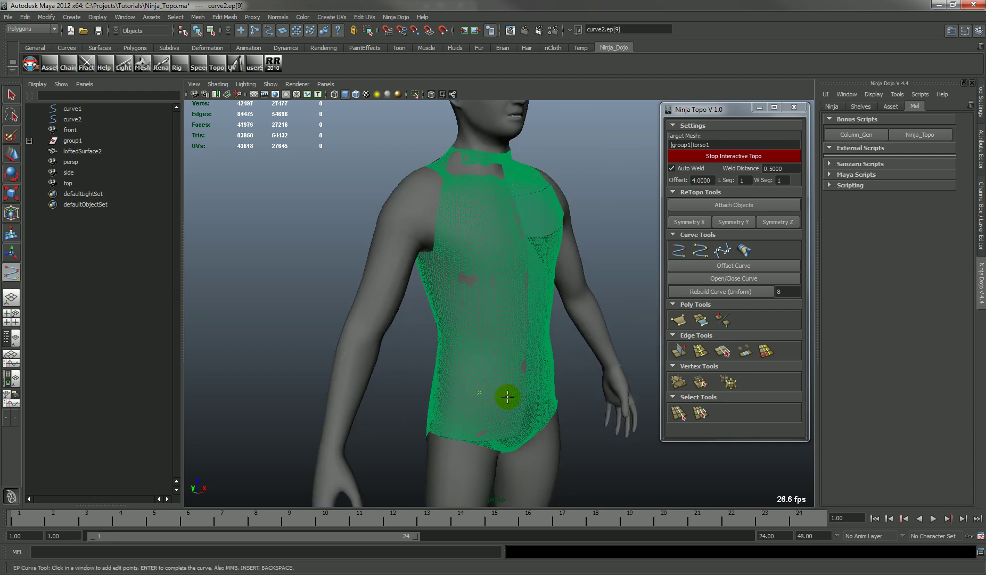
left_click(481, 394)
left_click(524, 398)
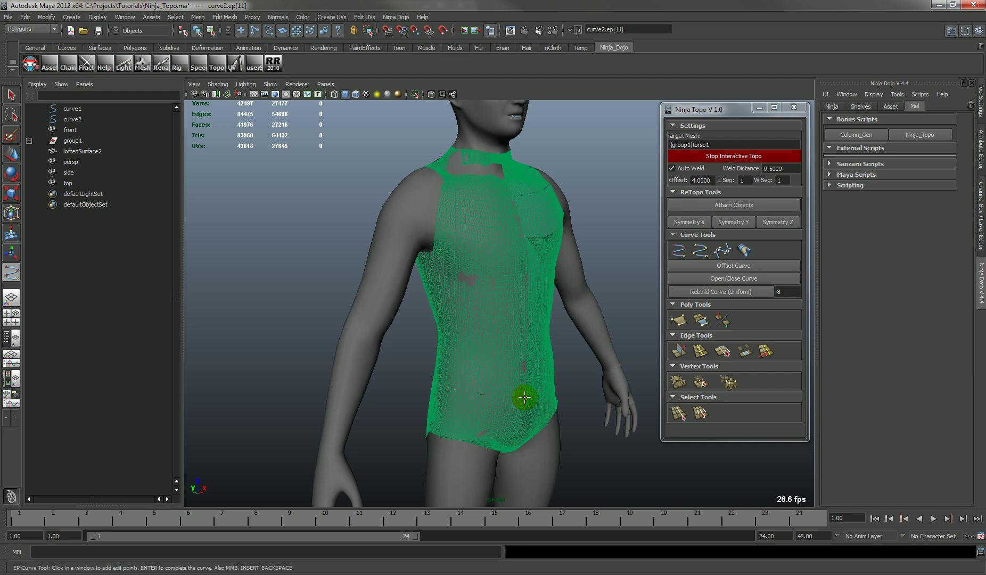
key("Return")
left_click_drag(550, 398, 468, 310, "alt")
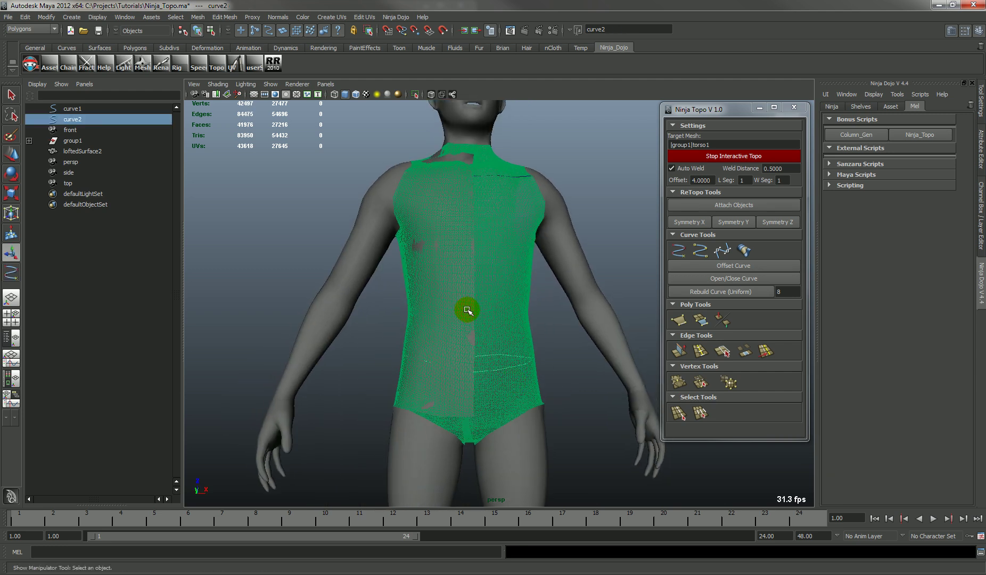
- Select all edit points of the hip curve and move them up the torso to chest height
left_click(480, 376)
left_click_drag(511, 359, 574, 340, "alt")
mouse_move(573, 340)
right_mouse_down()
mouse_move(551, 339)
mouse_move(559, 339)
right_mouse_up()
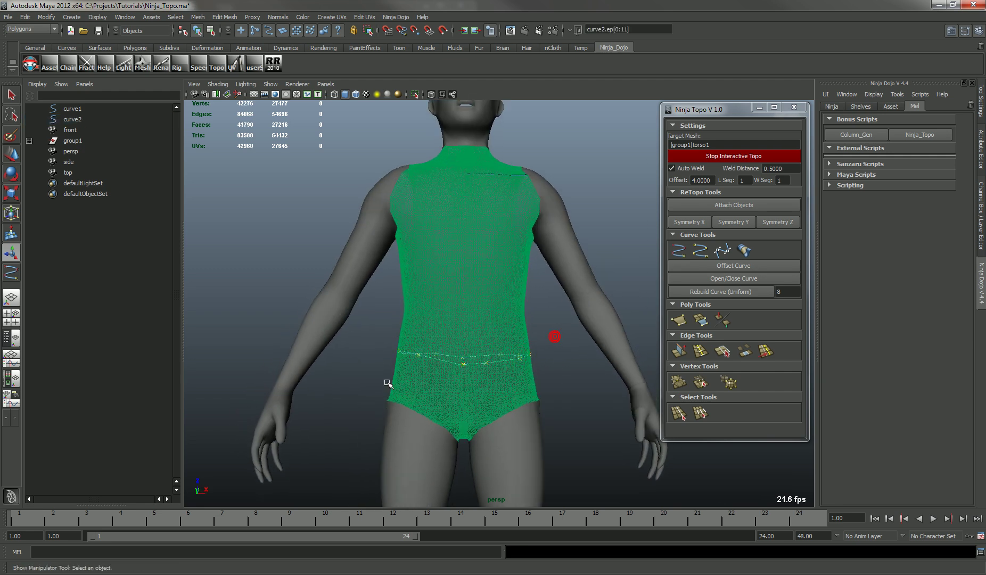
left_click_drag(378, 385, 380, 383)
key("w")
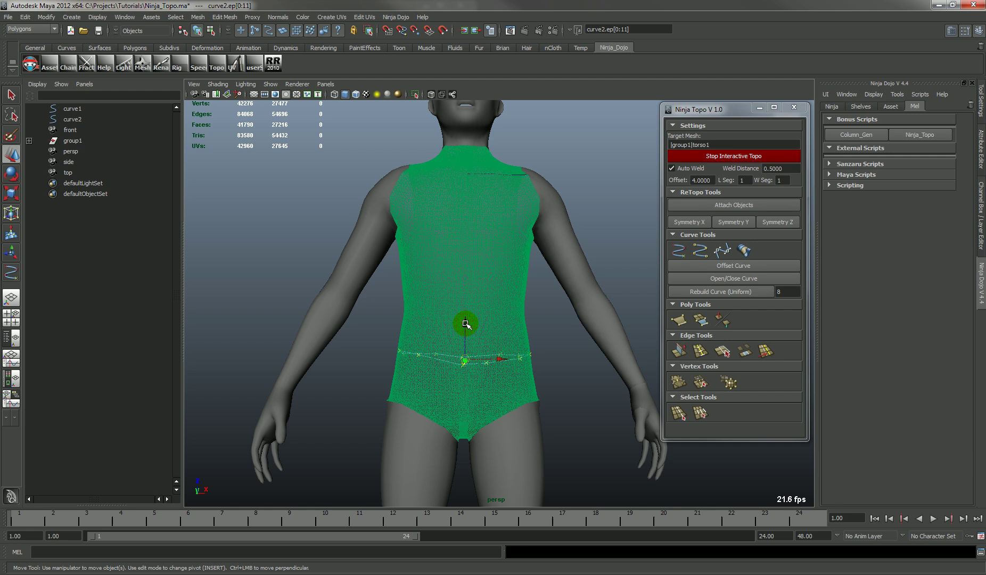
left_click_drag(466, 324, 491, 346)
- Rebuild the whole chest curve uniformly with a value of 16
right_click_drag(502, 313, 502, 301)
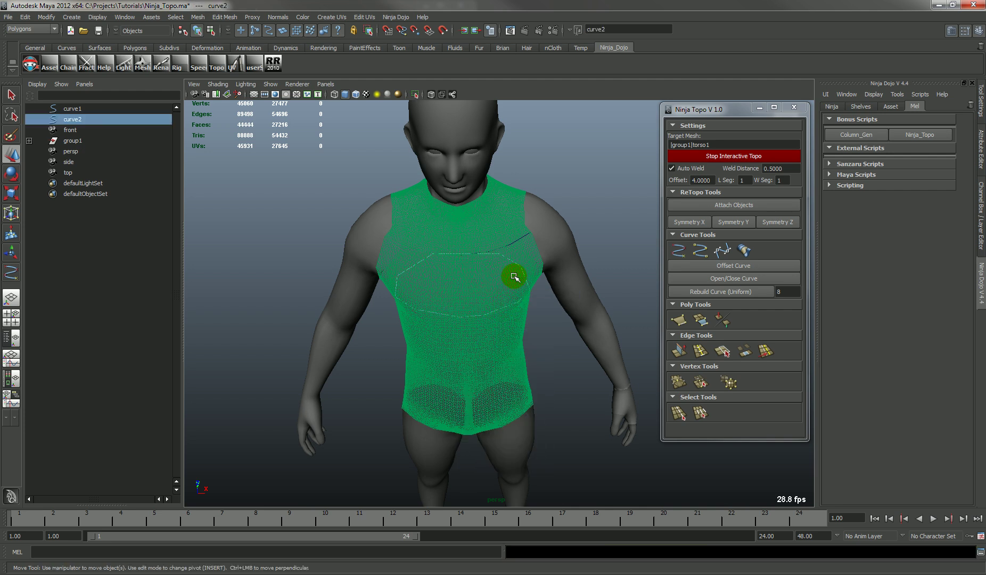
double_click(785, 293)
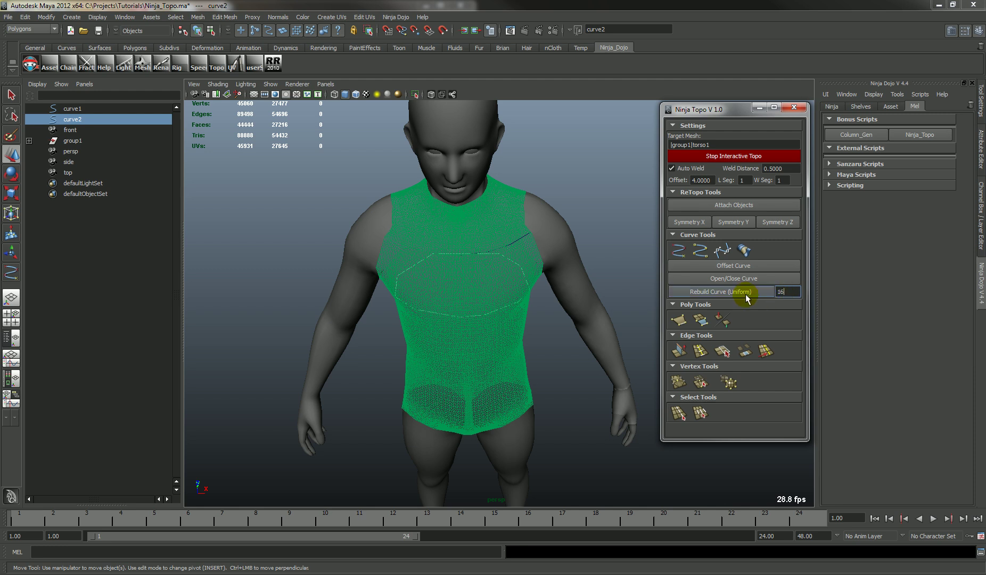
left_click_drag(442, 348, 450, 309, "alt")
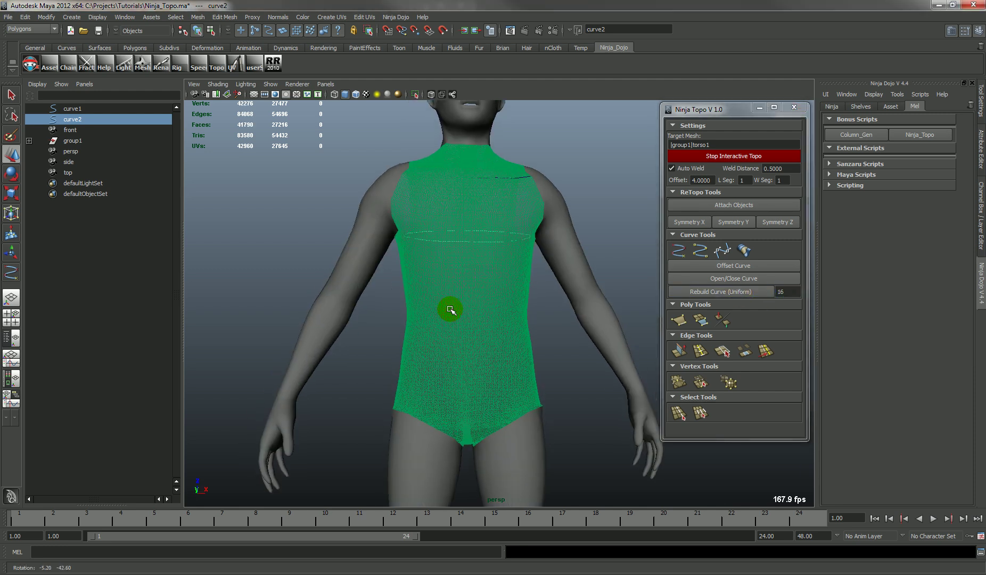
- Duplicate the chest curve, centre the copy's pivot and place the copy a short distance below the original
key("ctrl+d")
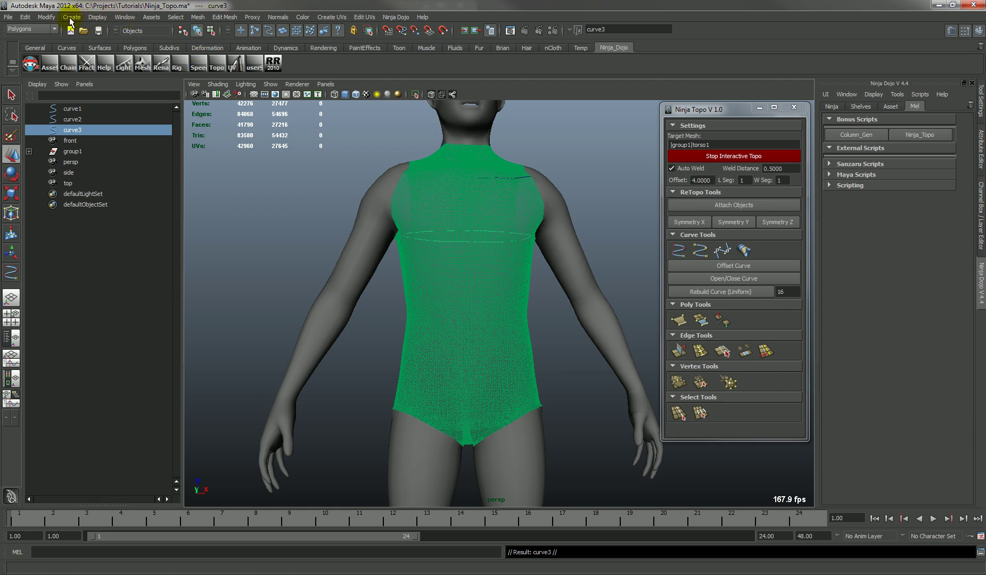
left_click(51, 18)
left_click(67, 112)
left_click_drag(439, 215, 466, 273, "alt")
- Duplicate the curve three more times, placing each copy an even distance lower, down to the hips
key("ctrl+d")
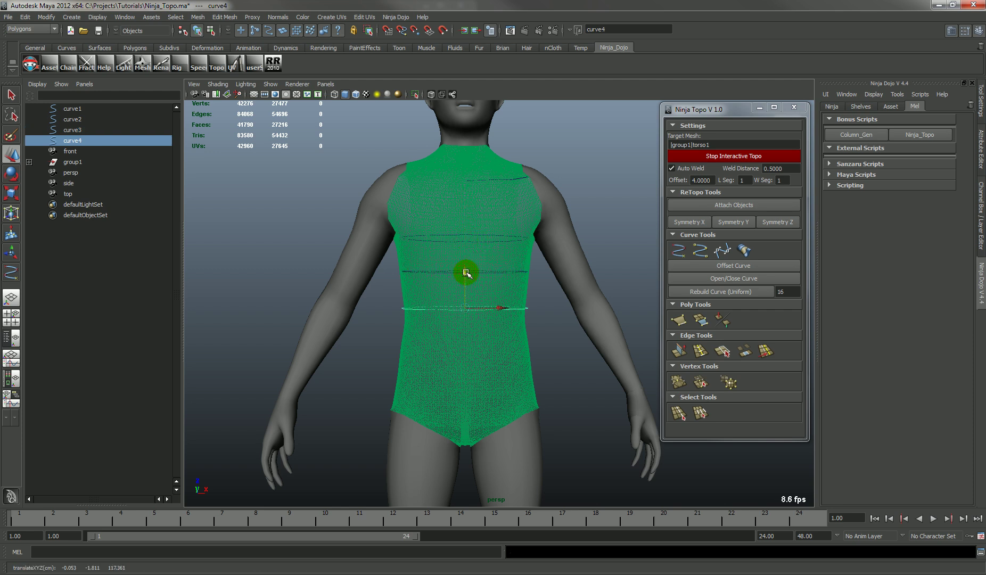
key("ctrl+d")
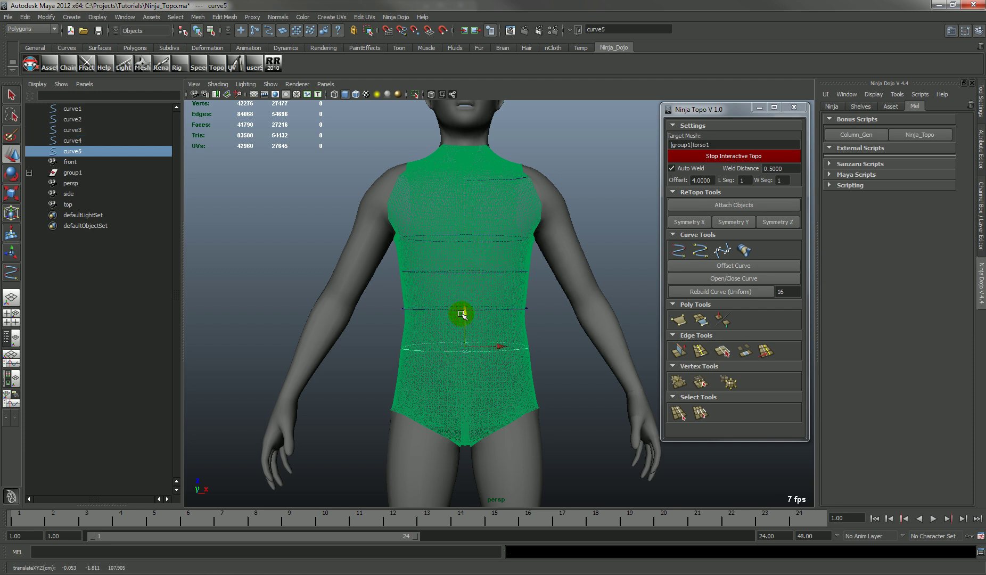
key("ctrl+d")
left_click_drag(462, 314, 462, 350)
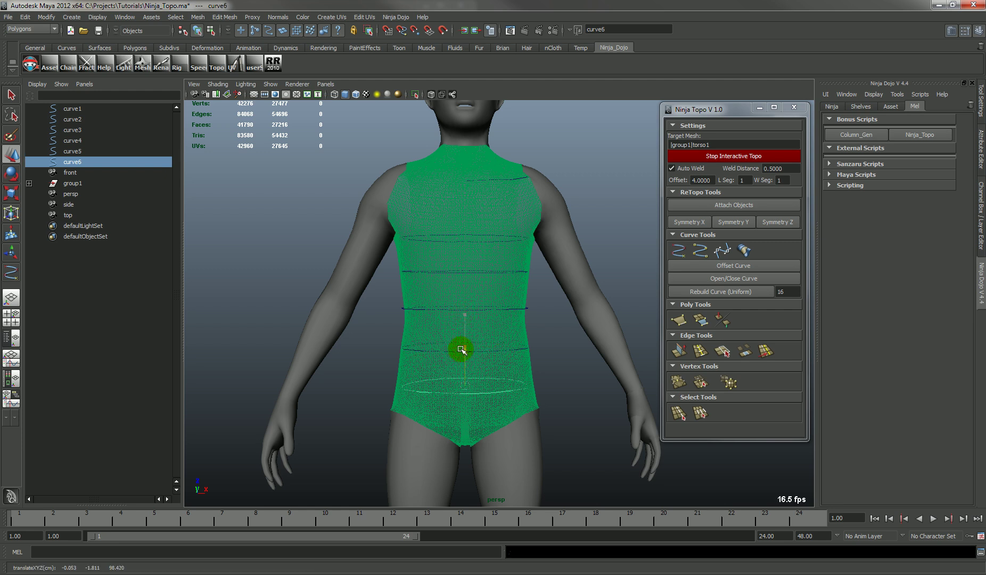
- Select the five cross-section curves in order from the hips up to the chest and loft them into a torso surface
left_click_drag(524, 330, 522, 310, "alt")
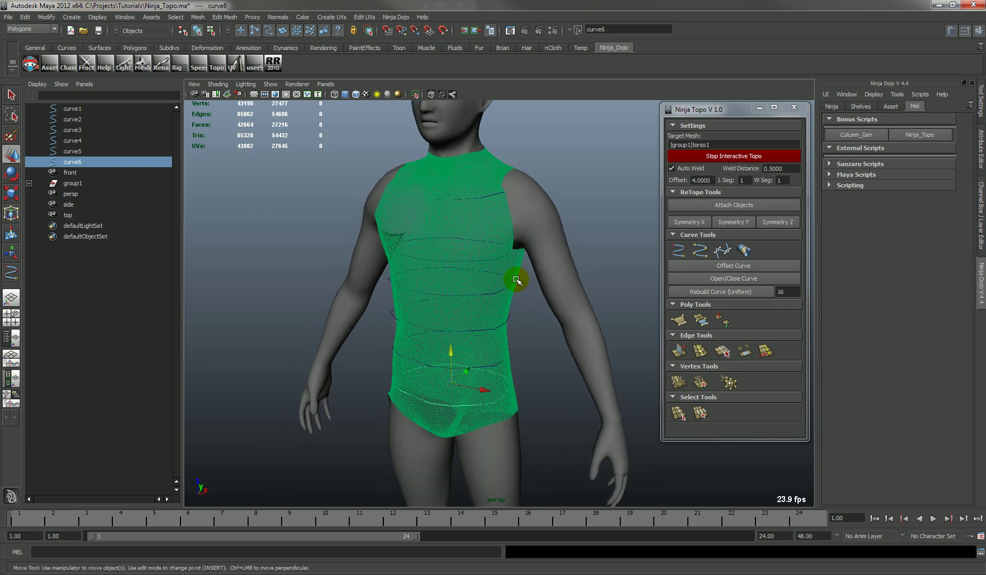
left_click_drag(478, 279, 510, 394, "alt")
left_click(508, 367, "shift")
left_click(513, 320, "shift")
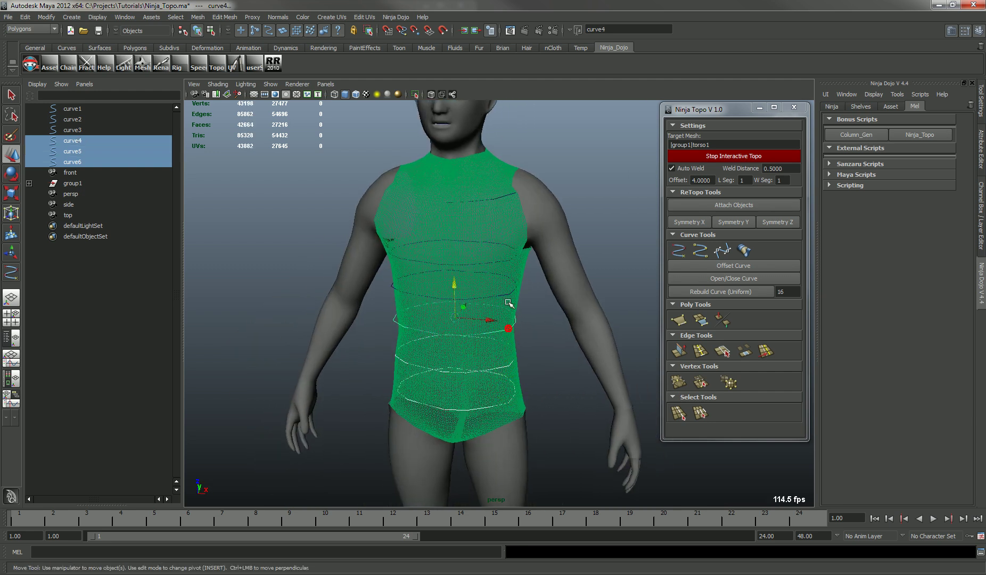
left_click(512, 292, "shift")
left_click(509, 262, "shift")
left_click_drag(509, 262, 460, 280, "alt")
scroll(464, 303, "up", 3)
scroll(464, 303, "down", 5)
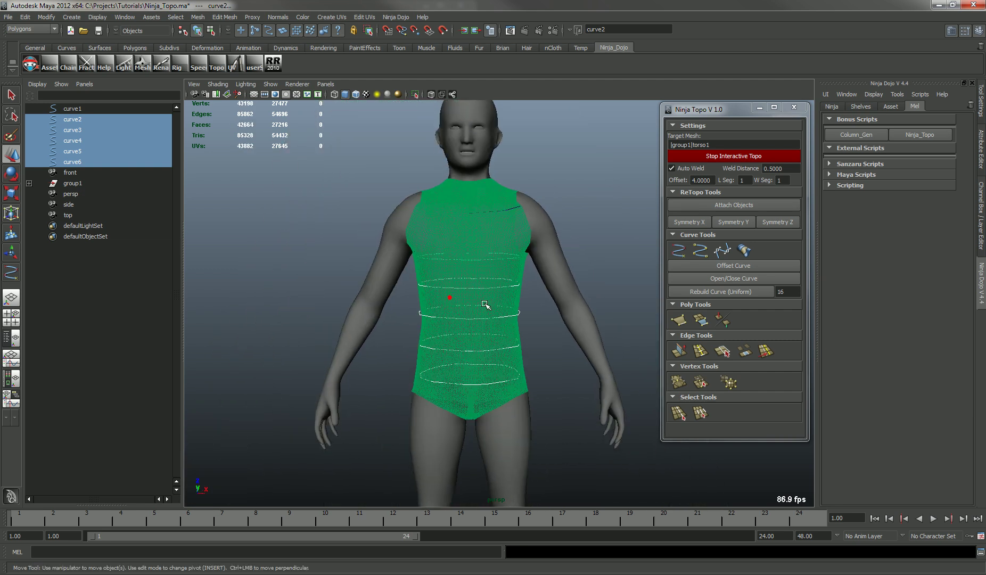
left_click_drag(477, 316, 464, 229, "alt")
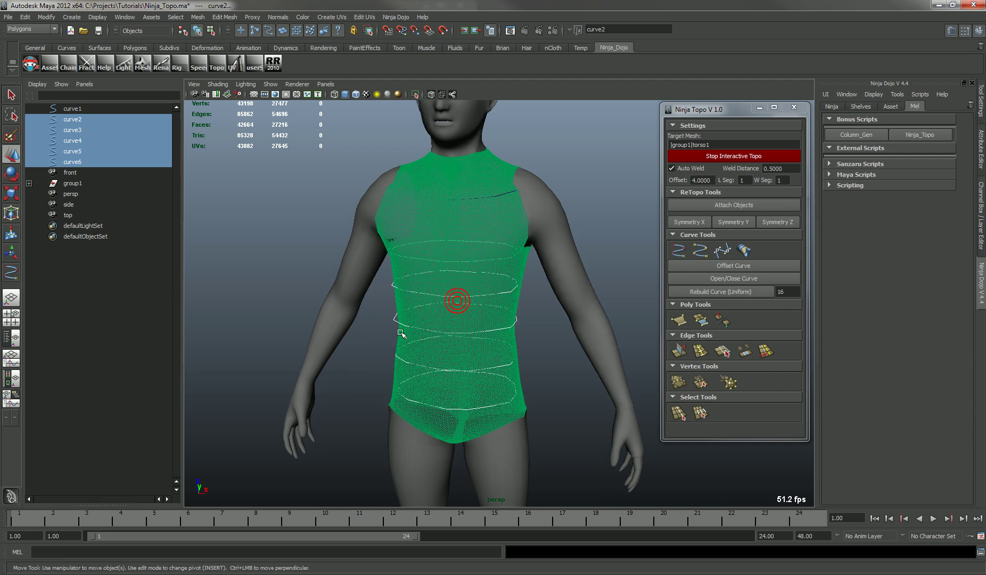
left_click_drag(465, 364, 502, 417, "alt")
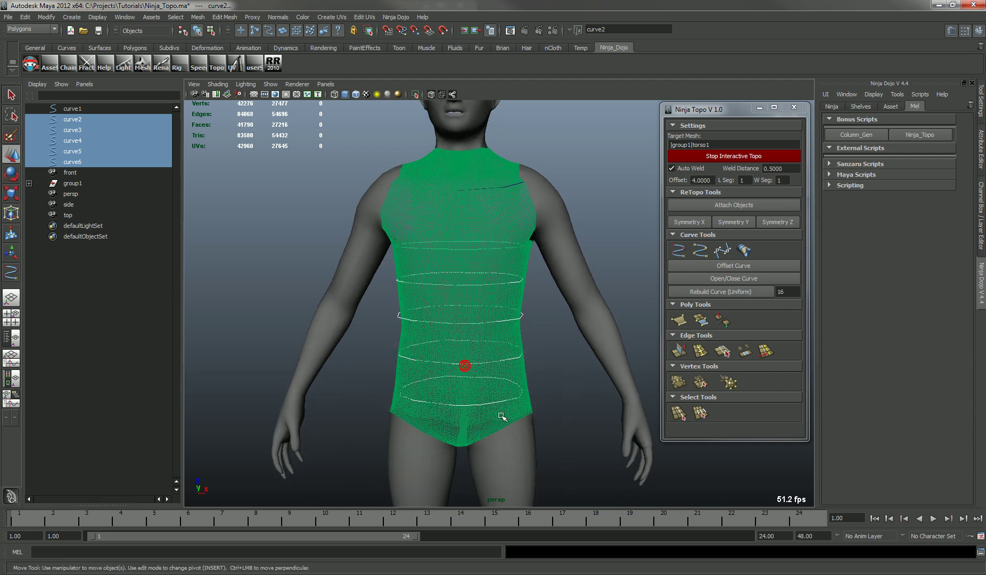
left_click(755, 259)
- Insert four horizontal edge loops around the lofted torso surface, one between each neighbouring pair of cross-section curves
left_click_drag(533, 325, 451, 227, "alt")
scroll(501, 345, "up", 5)
scroll(483, 336, "down", 5)
scroll(481, 332, "up", 4)
scroll(496, 328, "down", 4)
scroll(484, 322, "up", 3)
left_click(699, 352)
left_click(485, 302)
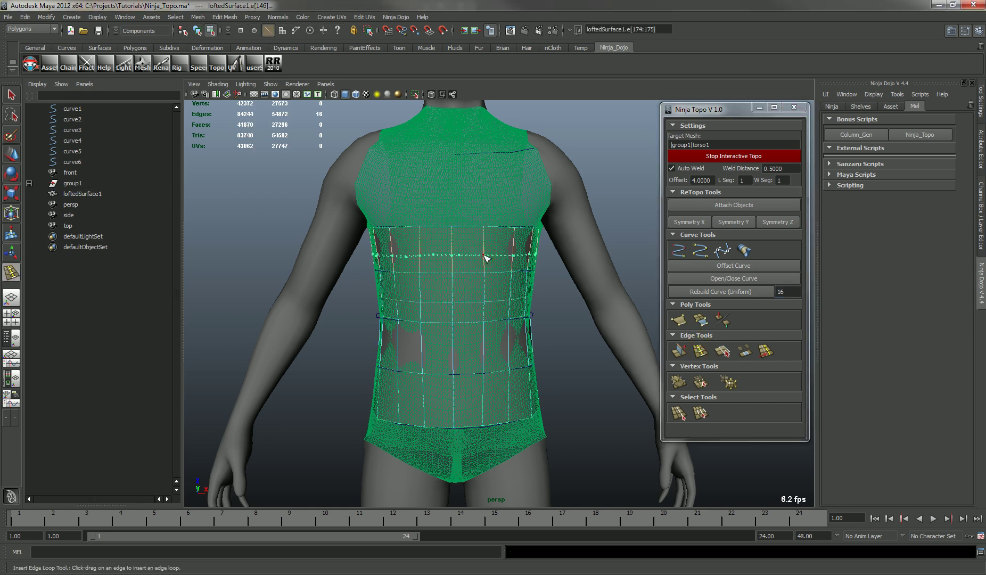
left_click(486, 355)
left_click_drag(480, 392, 503, 367, "alt")
scroll(502, 367, "down", 5)
scroll(481, 361, "up", 3)
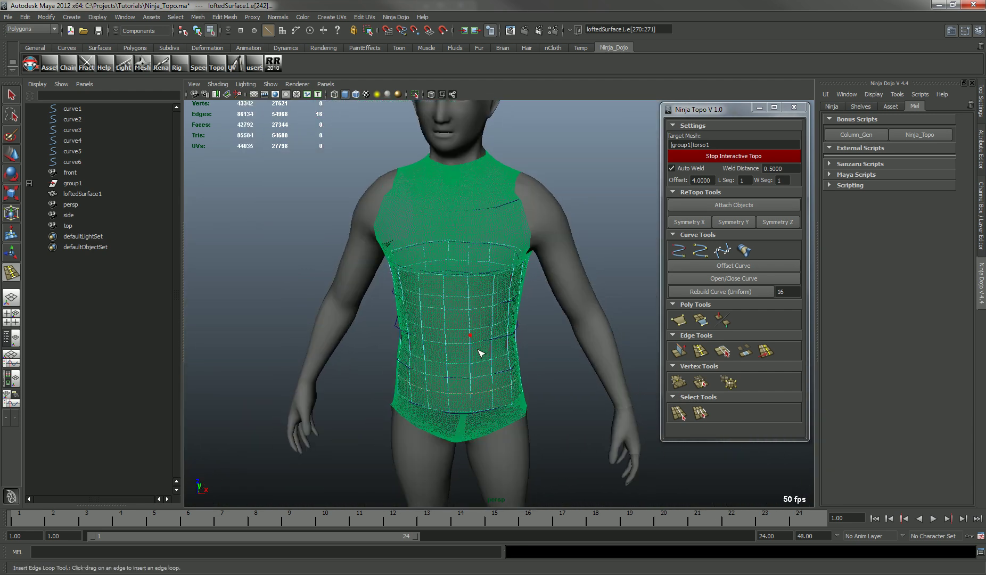
left_click_drag(495, 304, 469, 324, "alt")
right_click_drag(469, 324, 492, 282, "alt")
left_click_drag(493, 282, 498, 296, "alt")
right_click_drag(571, 258, 527, 256)
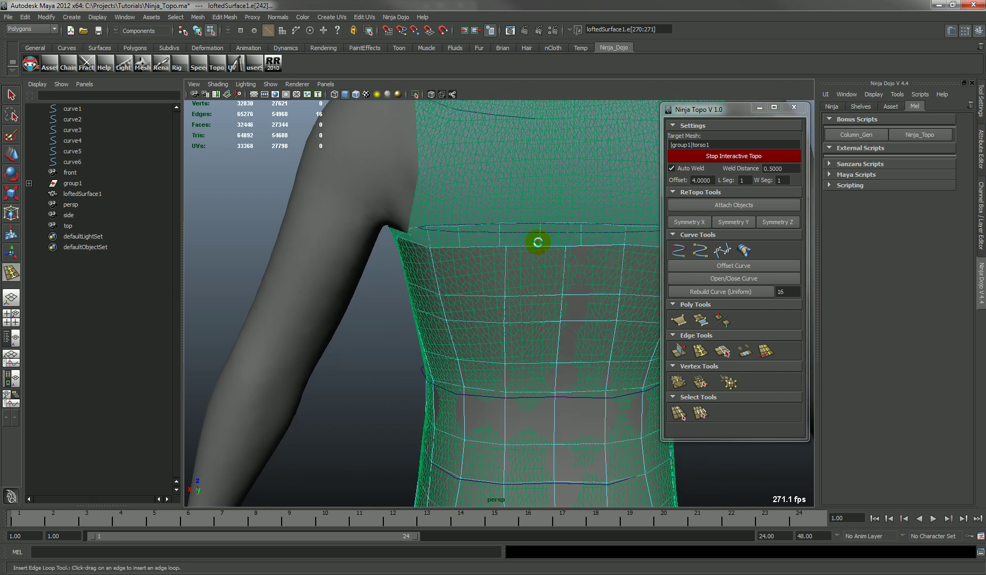
left_click(462, 249)
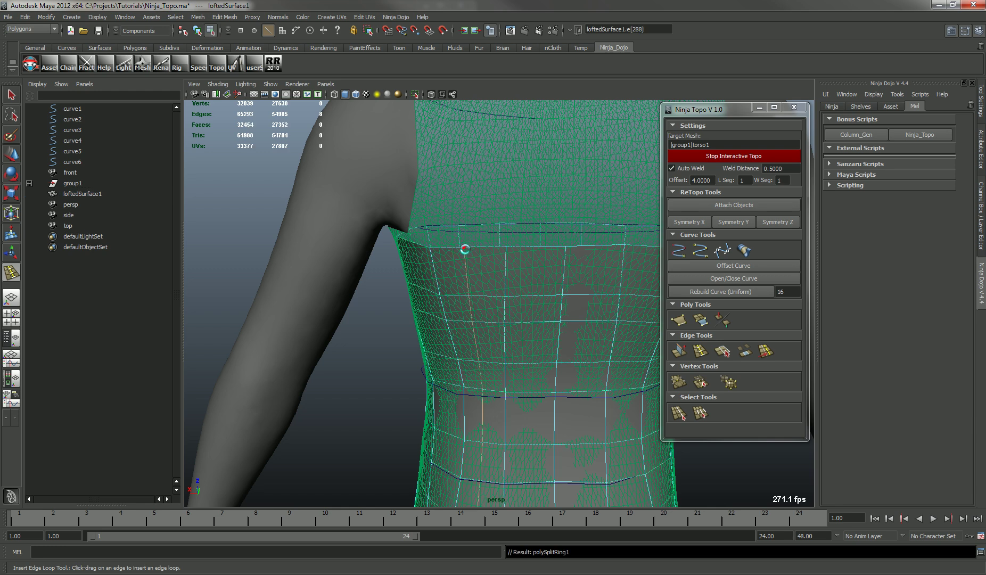
key("ctrl+z")
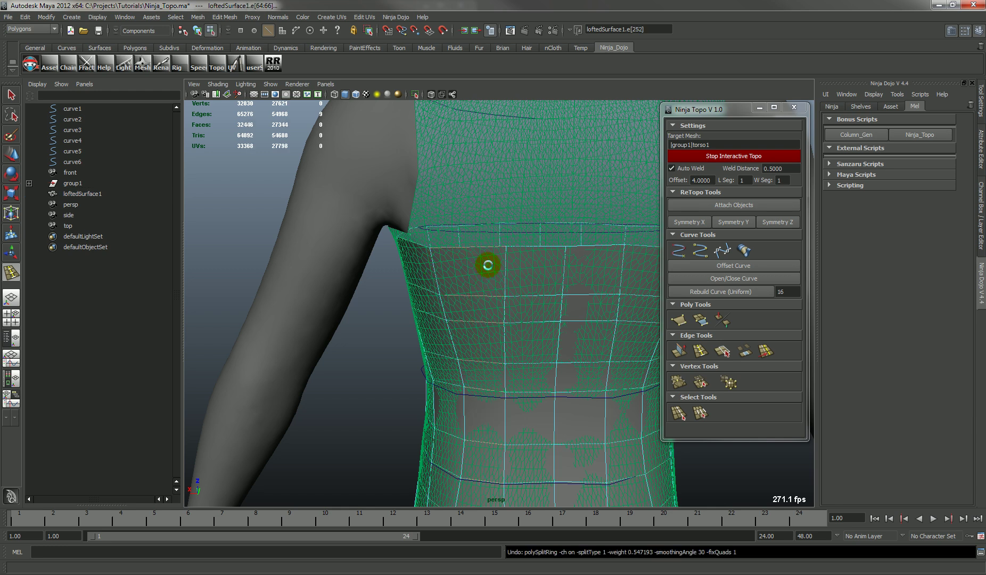
- Extrude two top border edges of the lofted surface upward in three rows, on the upper back and on the same side of the chest
left_click(11, 99)
left_click(480, 249)
left_click_drag(495, 266, 553, 315, "alt")
right_click_drag(553, 315, 514, 305, "alt")
left_click_drag(499, 308, 513, 272, "alt")
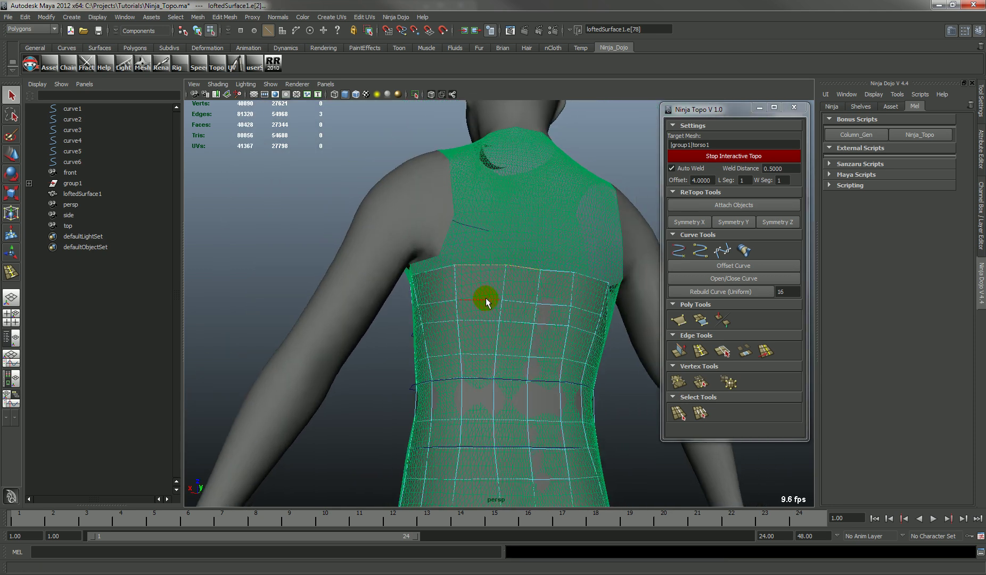
left_click(686, 351)
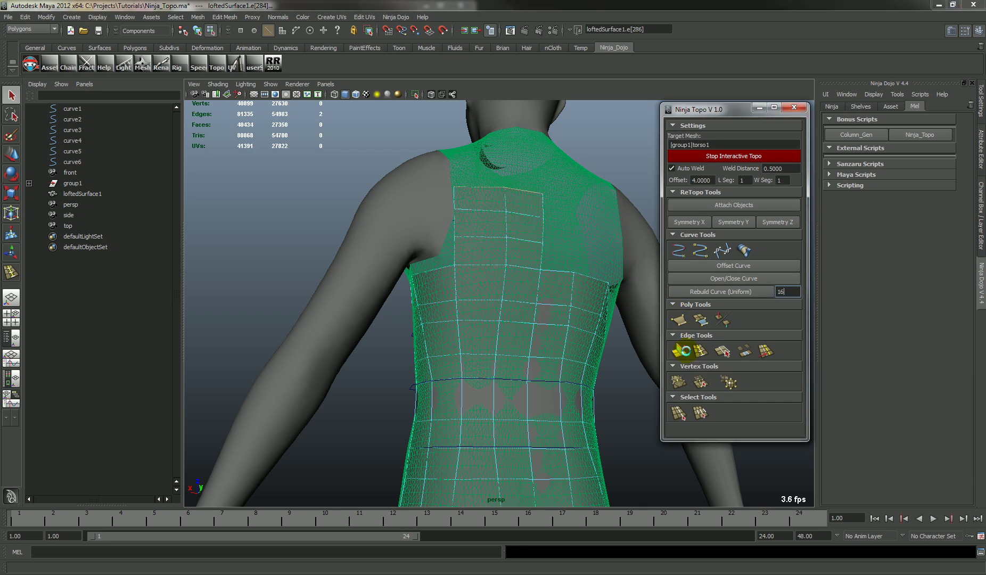
left_click(476, 214)
left_click_drag(476, 214, 497, 299, "alt")
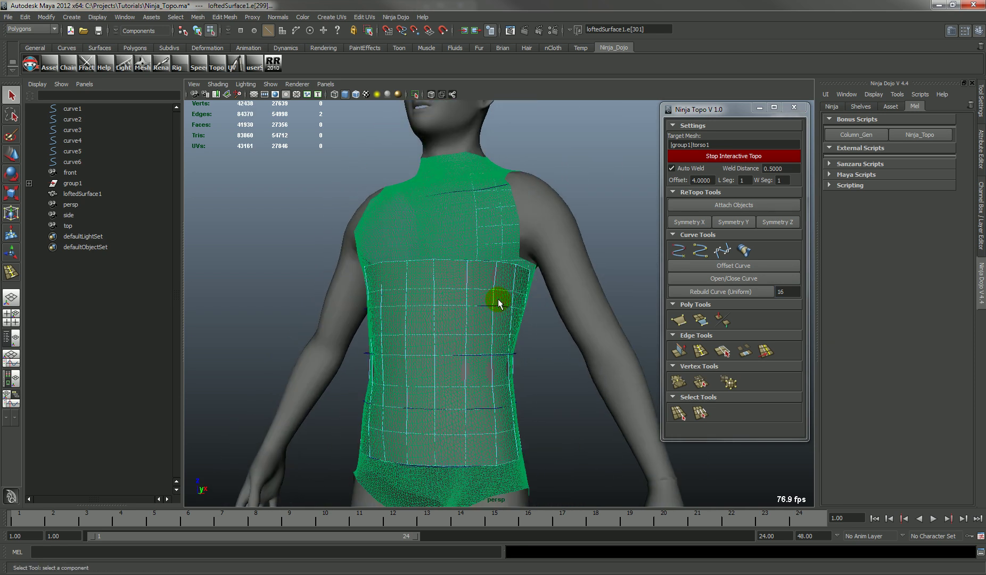